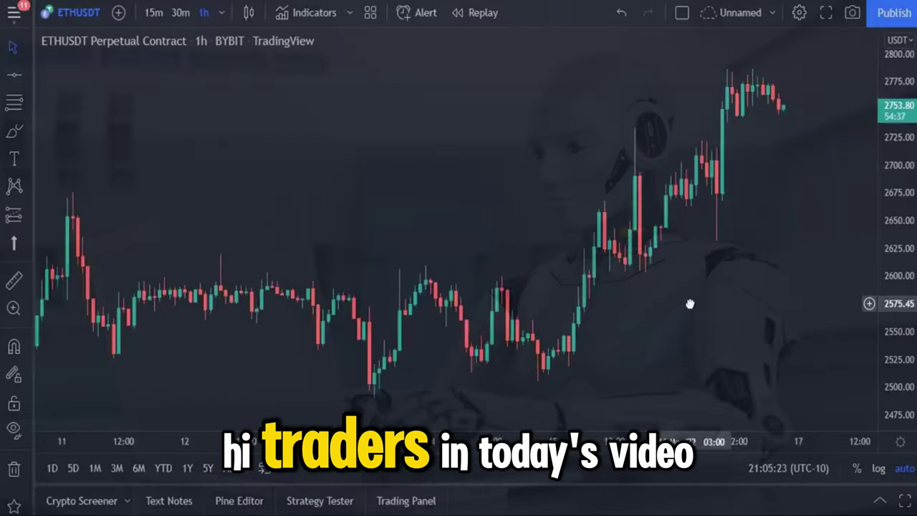
# Step: Switch the ETHUSDT chart to the 30-minute interval
pyautogui.moveTo(690, 303); pyautogui.dragTo(652, 307)
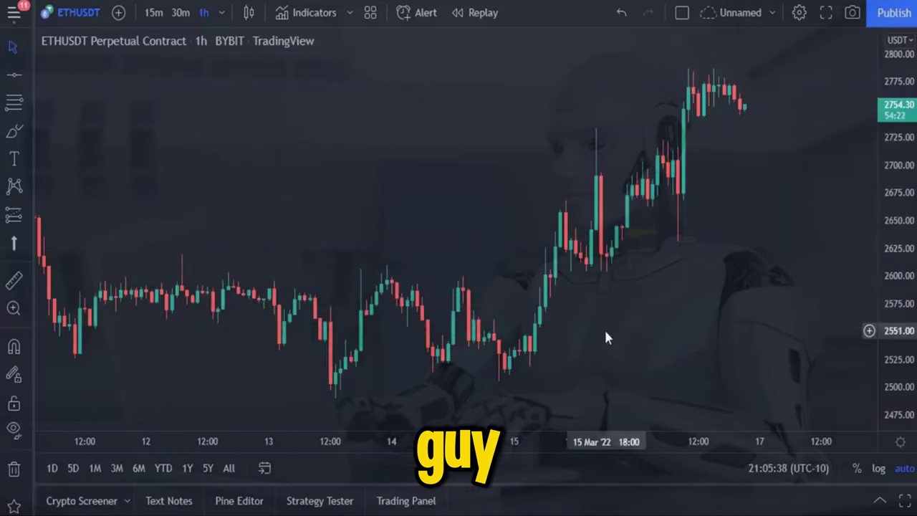
pyautogui.click(221, 14)
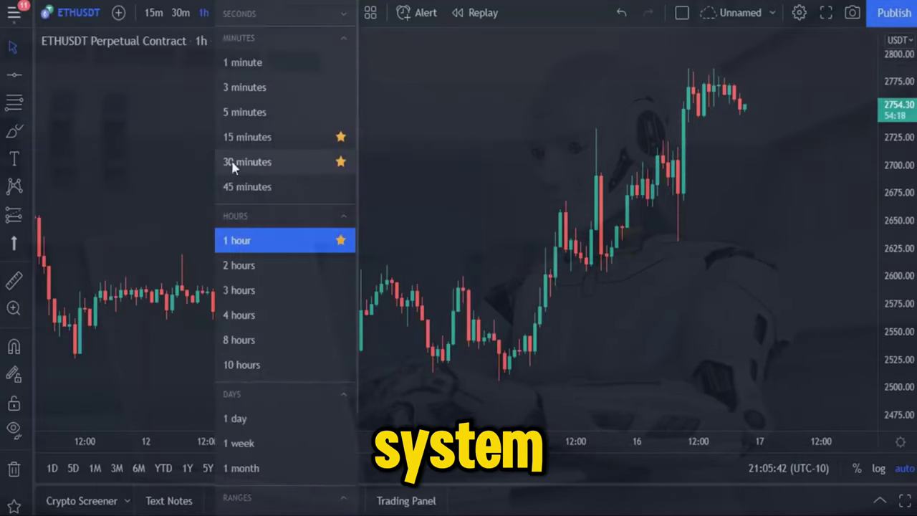
pyautogui.click(279, 163)
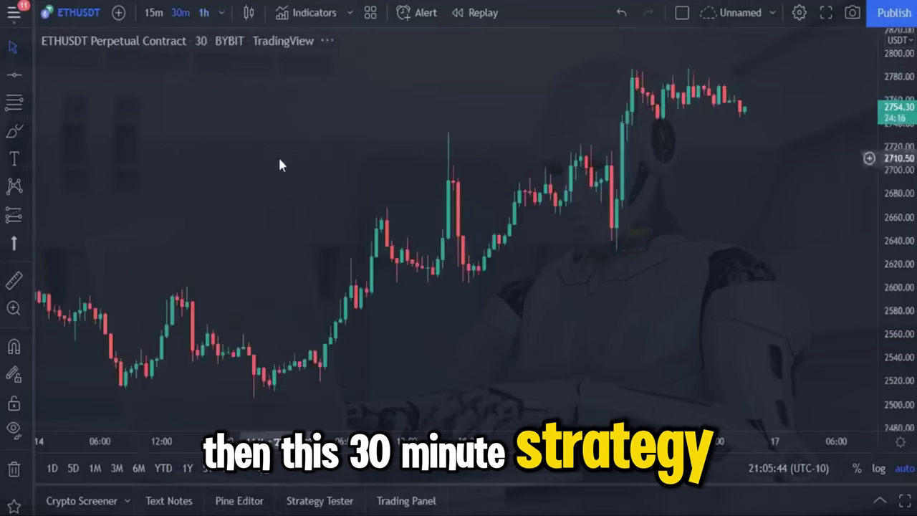
pyautogui.moveTo(481, 191); pyautogui.dragTo(547, 300)
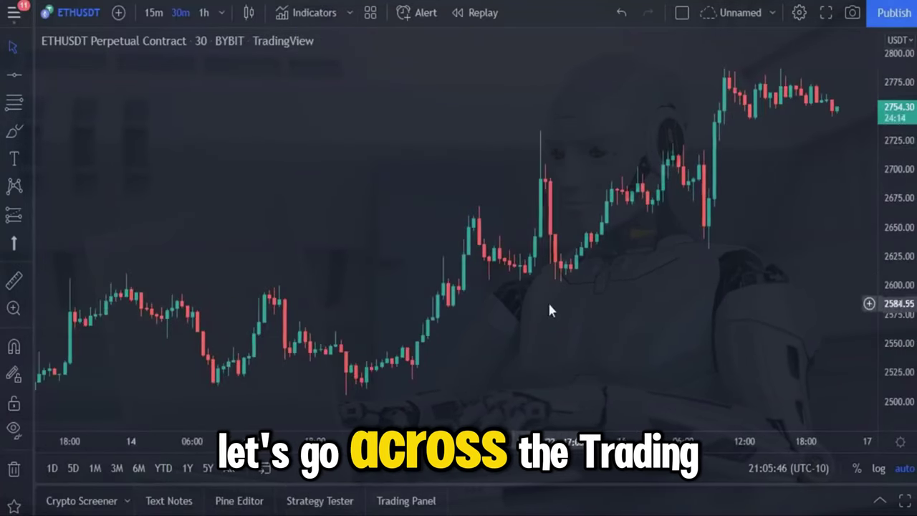
# Step: Search 'BIG GUY' and add the Pifagor_Big guy indicator in its own pane
pyautogui.click(313, 12)
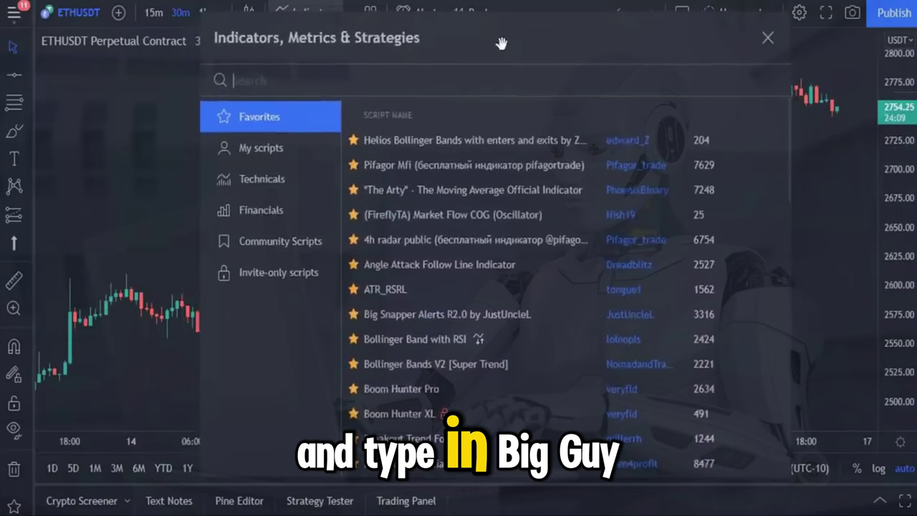
pyautogui.write('BIG GUY')
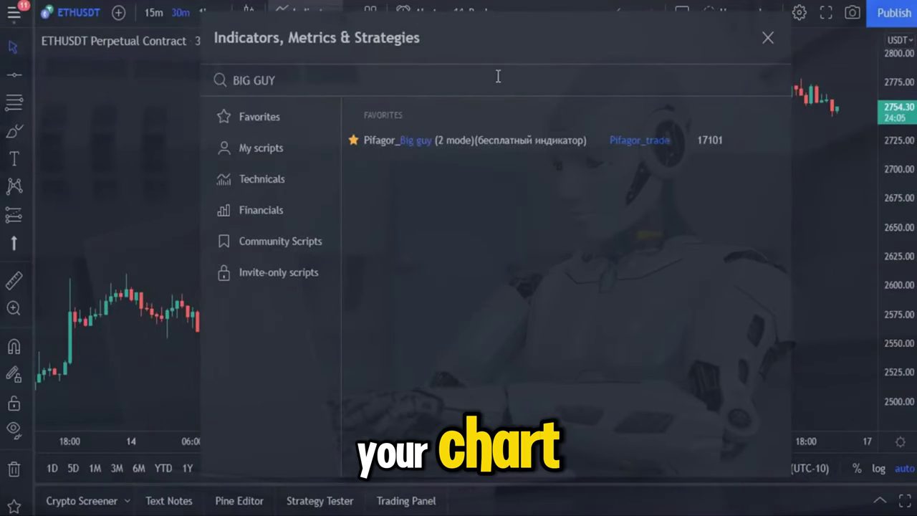
pyautogui.click(407, 140)
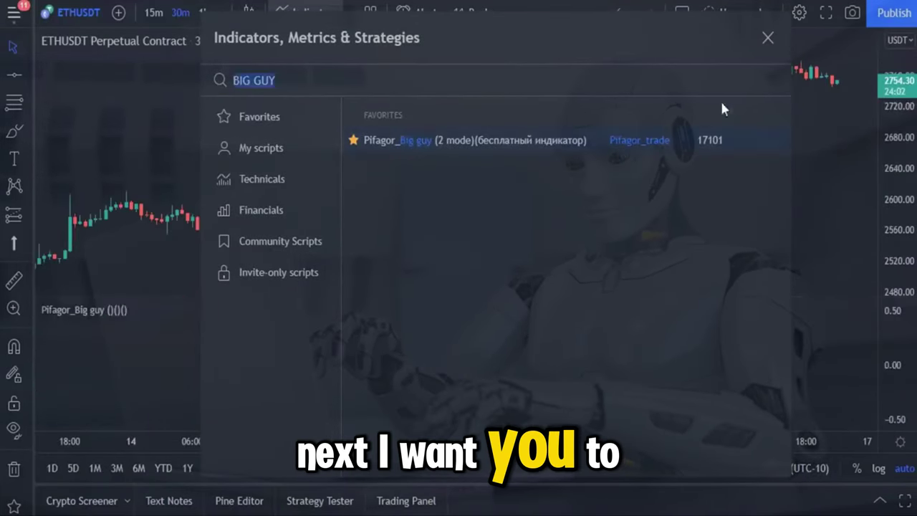
pyautogui.click(767, 38)
pyautogui.moveTo(585, 360); pyautogui.dragTo(614, 334)
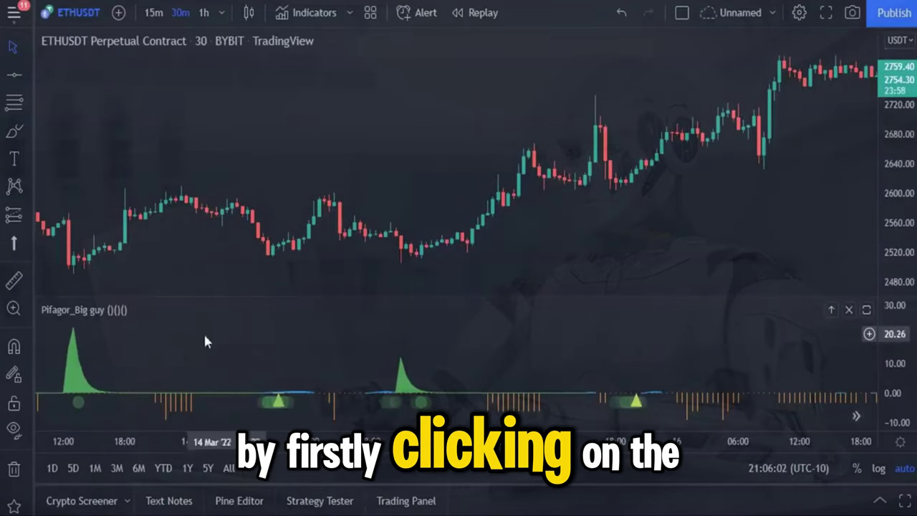
# Step: Change the Big guy indicator's Echange vol location from Bottom to Top on its Style tab
pyautogui.click(157, 311)
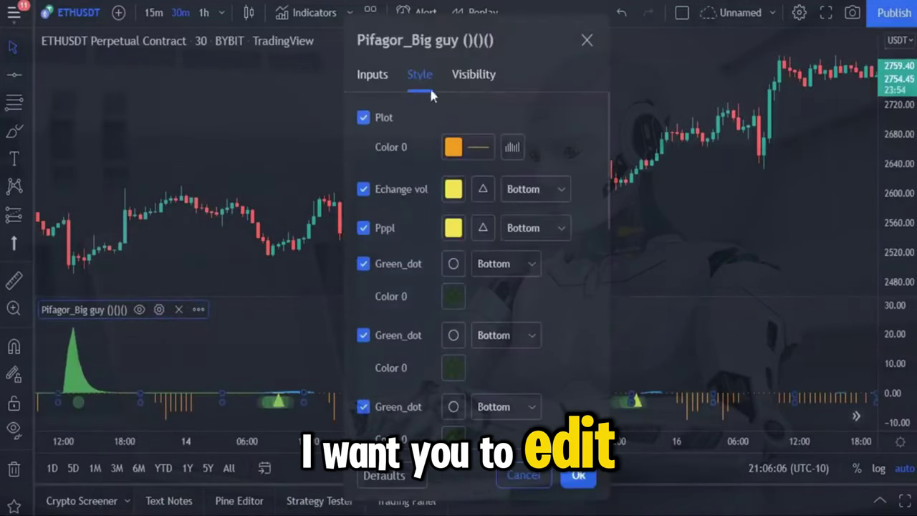
pyautogui.click(559, 190)
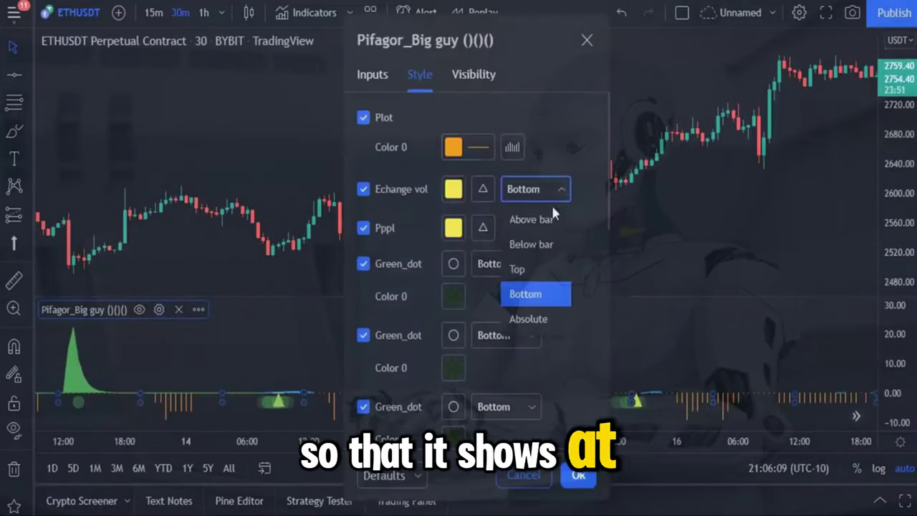
pyautogui.click(545, 268)
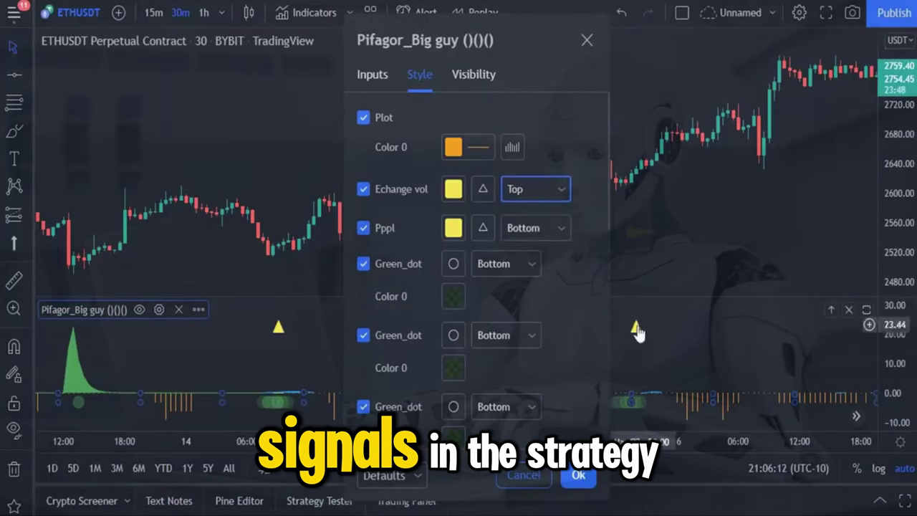
pyautogui.click(578, 477)
pyautogui.moveTo(618, 237); pyautogui.dragTo(546, 230)
pyautogui.scroll(-2, 548, 235)
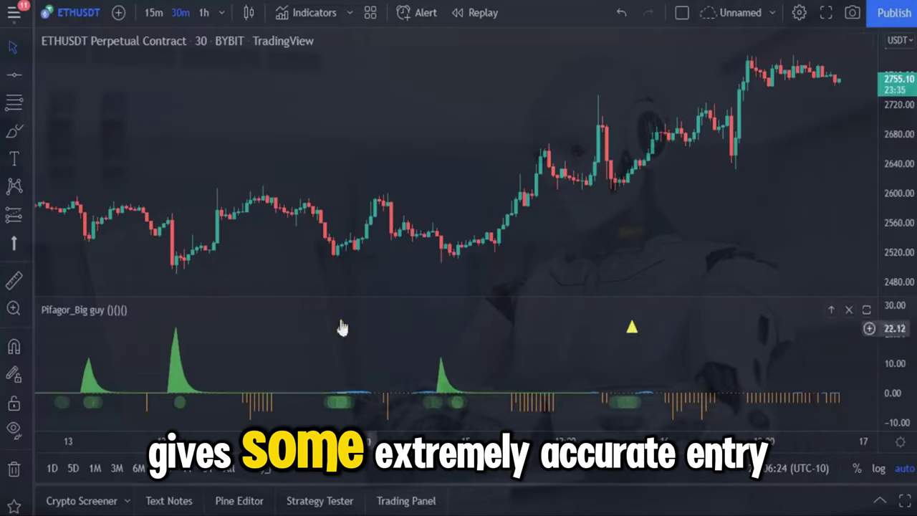
pyautogui.moveTo(348, 189); pyautogui.dragTo(597, 164)
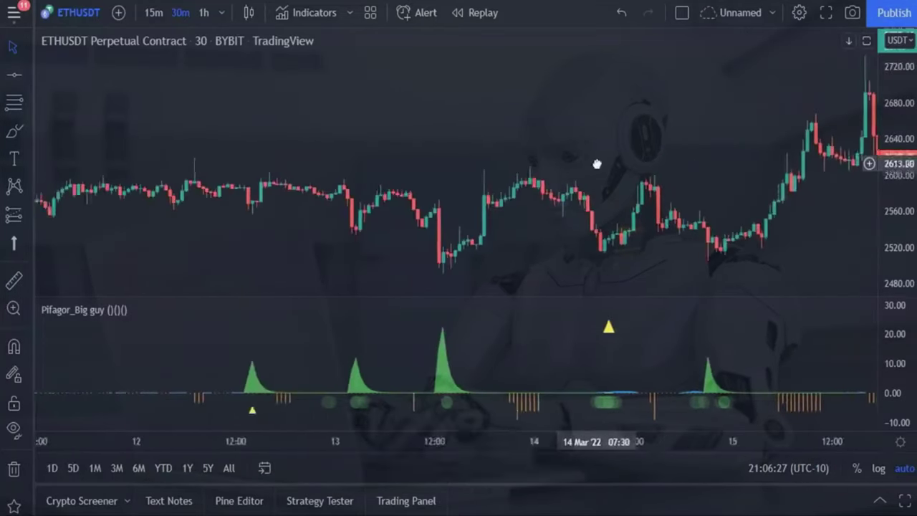
pyautogui.scroll(-1, 390, 225)
pyautogui.hscroll(-5, 390, 225)
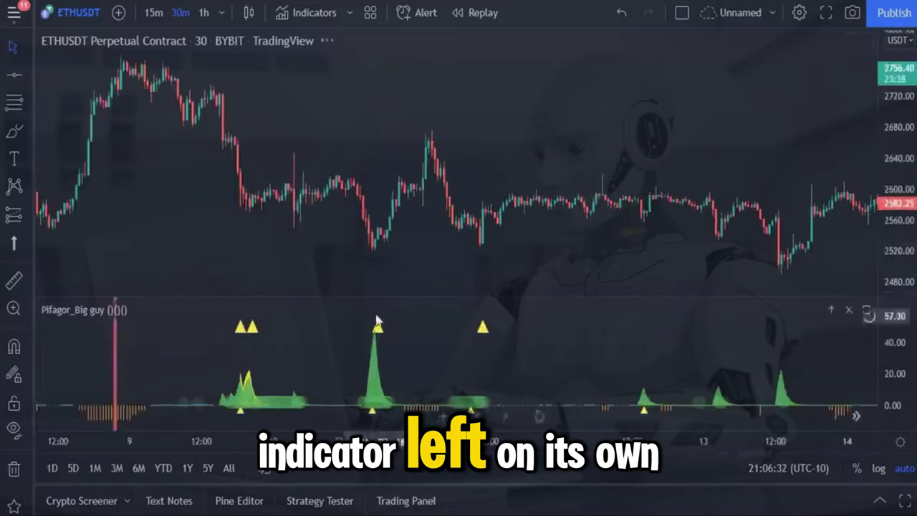
pyautogui.moveTo(253, 268); pyautogui.dragTo(336, 268)
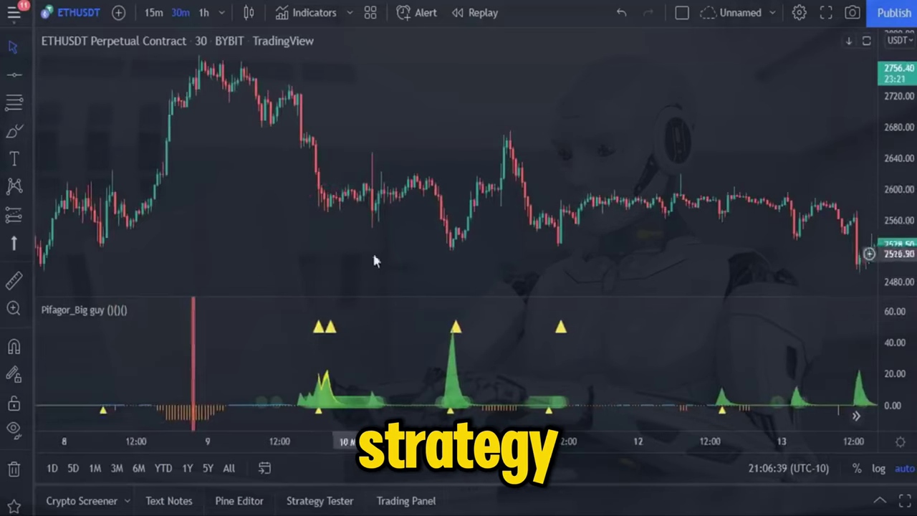
pyautogui.hscroll(-3, 380, 251)
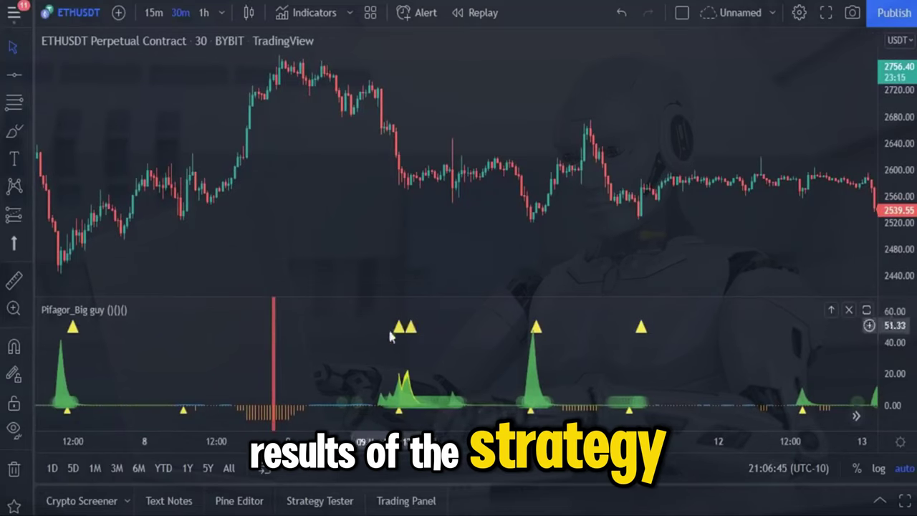
pyautogui.moveTo(514, 242); pyautogui.dragTo(399, 246)
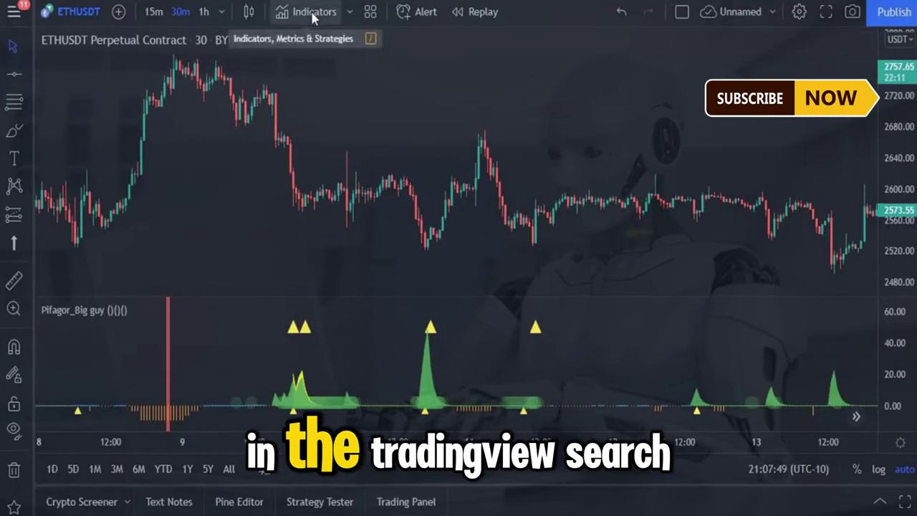
# Step: Search 'cci_S' and add the CCI Stochastic script as a new CCI_S pane
pyautogui.click(312, 12)
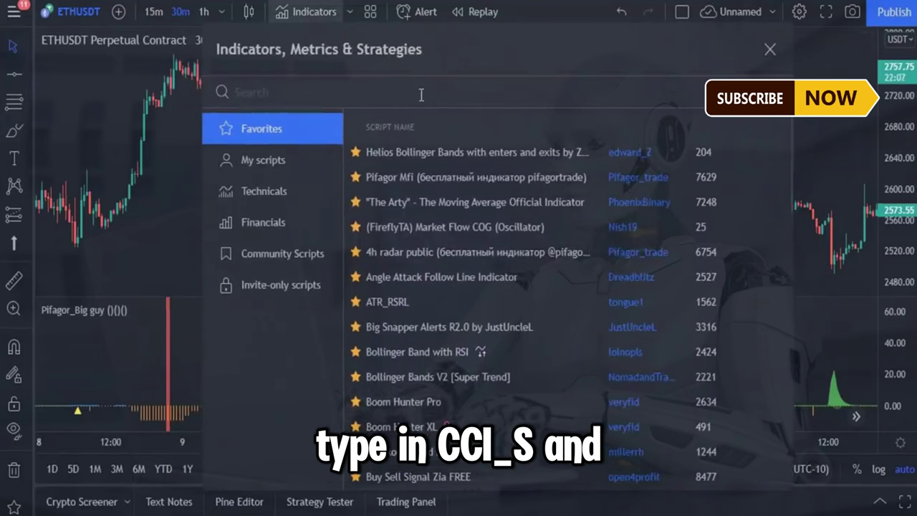
pyautogui.write('cci_S')
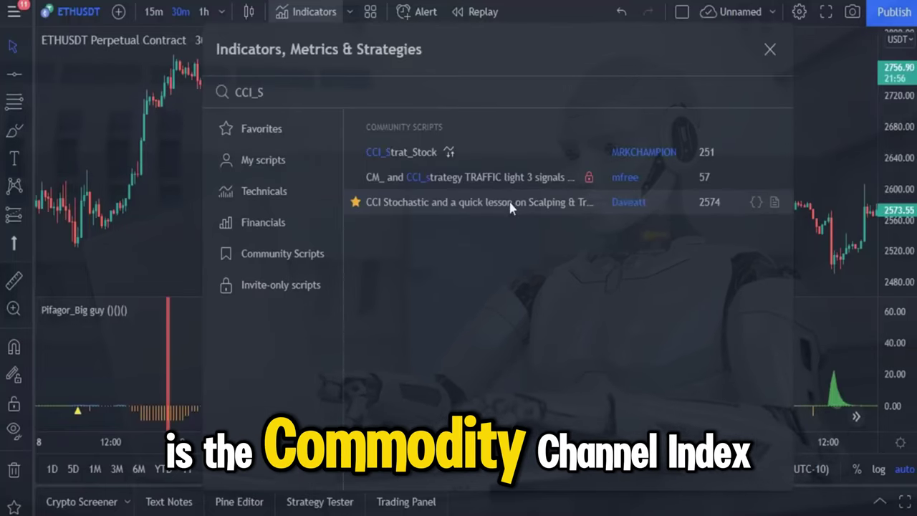
pyautogui.click(545, 204)
pyautogui.click(770, 50)
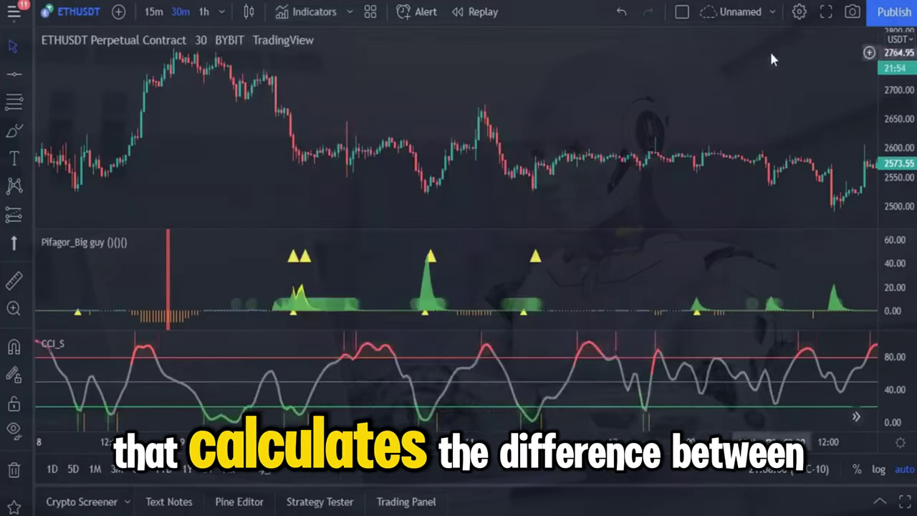
pyautogui.moveTo(379, 271); pyautogui.dragTo(450, 277)
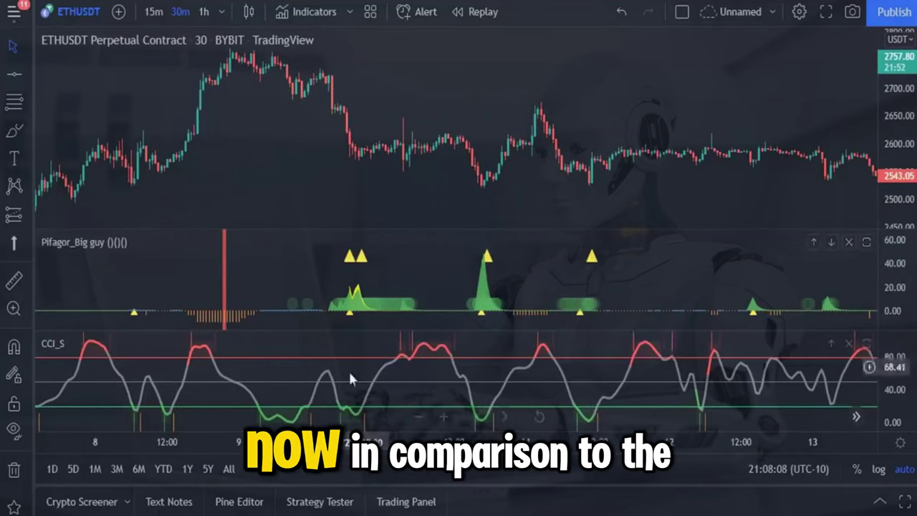
pyautogui.click(96, 343)
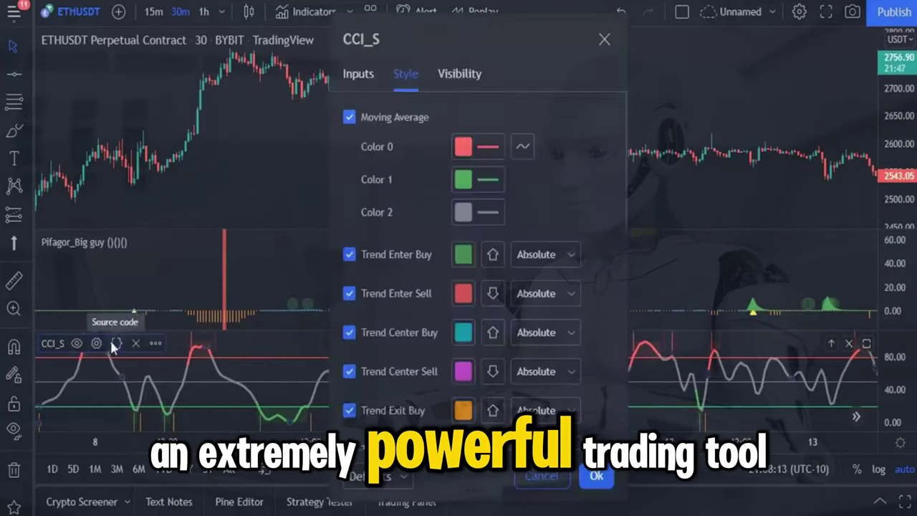
pyautogui.moveTo(444, 41); pyautogui.dragTo(478, 40)
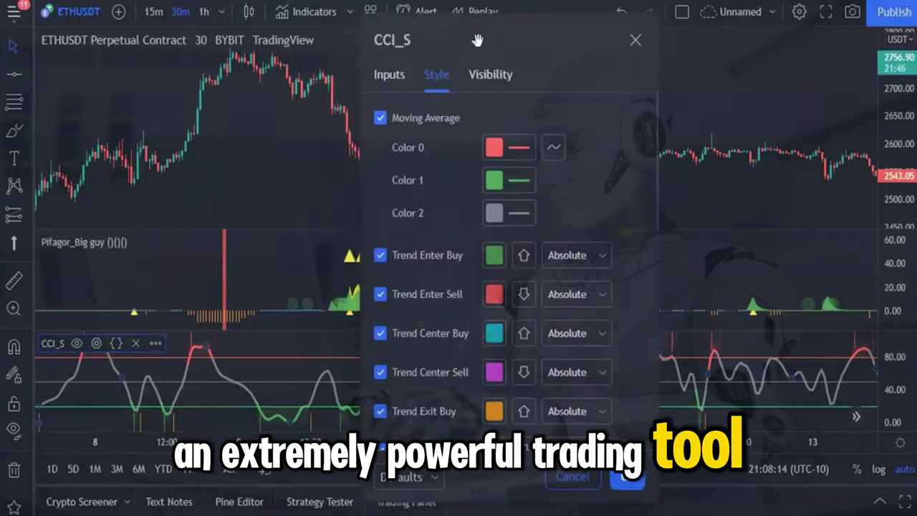
pyautogui.click(391, 71)
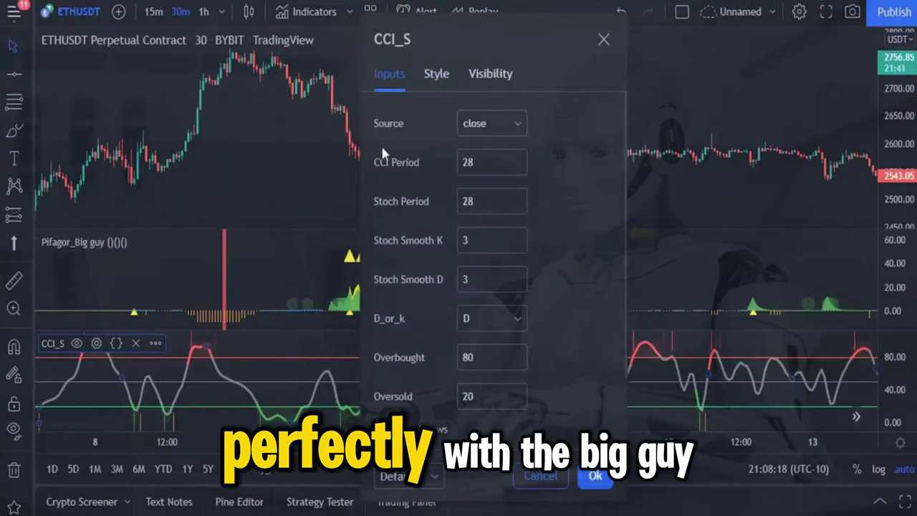
pyautogui.click(477, 162)
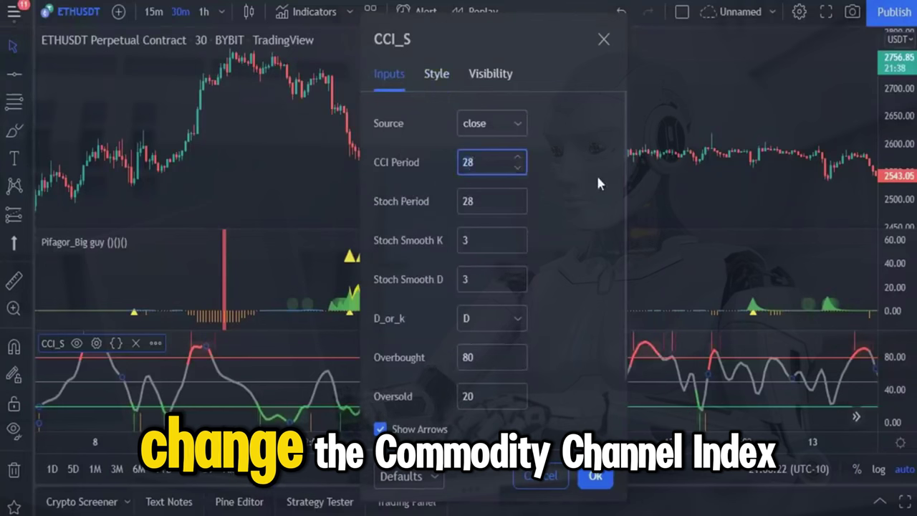
pyautogui.press('BackSpace')
pyautogui.write('0')
pyautogui.click(502, 241)
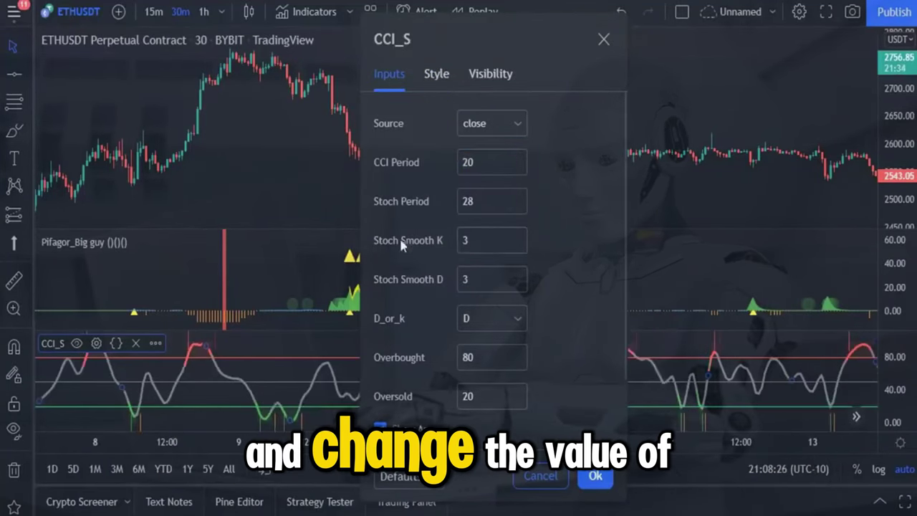
pyautogui.press('BackSpace')
pyautogui.write('5')
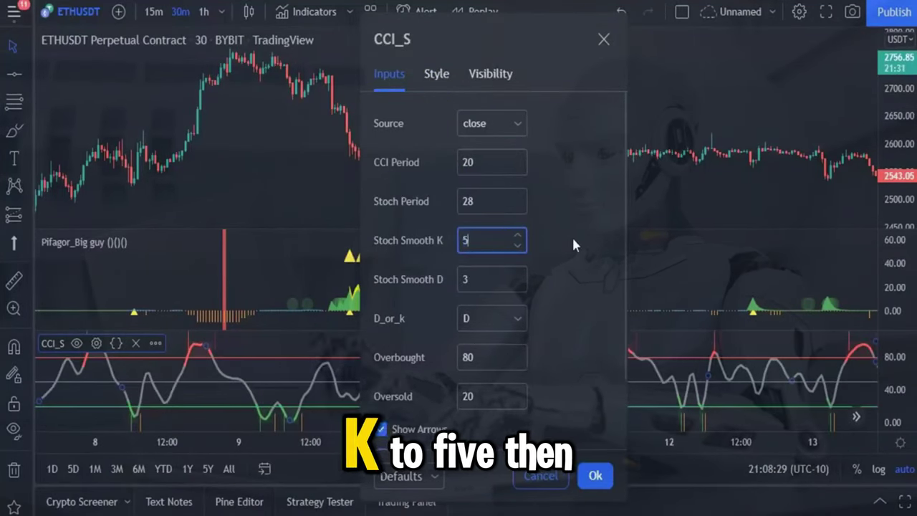
pyautogui.scroll(-2, 562, 247)
pyautogui.click(380, 344)
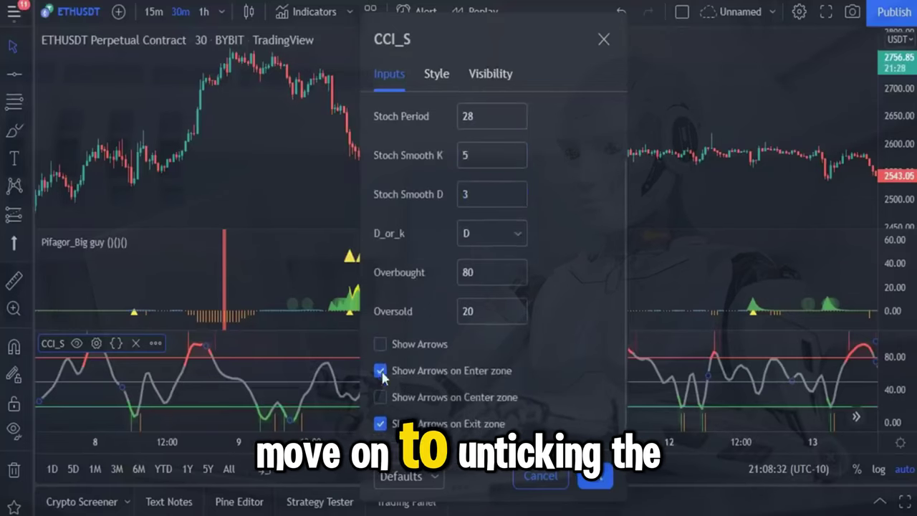
pyautogui.click(380, 371)
pyautogui.click(379, 424)
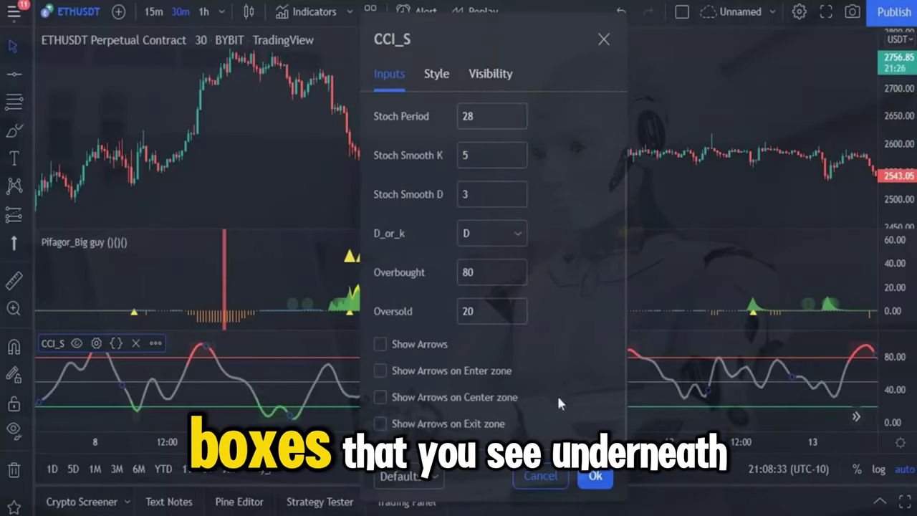
pyautogui.click(595, 476)
pyautogui.scroll(5, 634, 252)
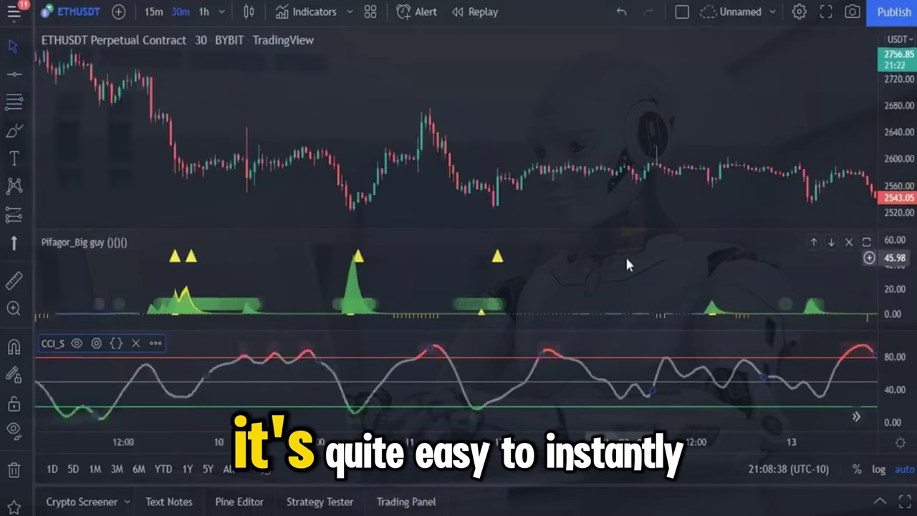
pyautogui.scroll(-2, 420, 405)
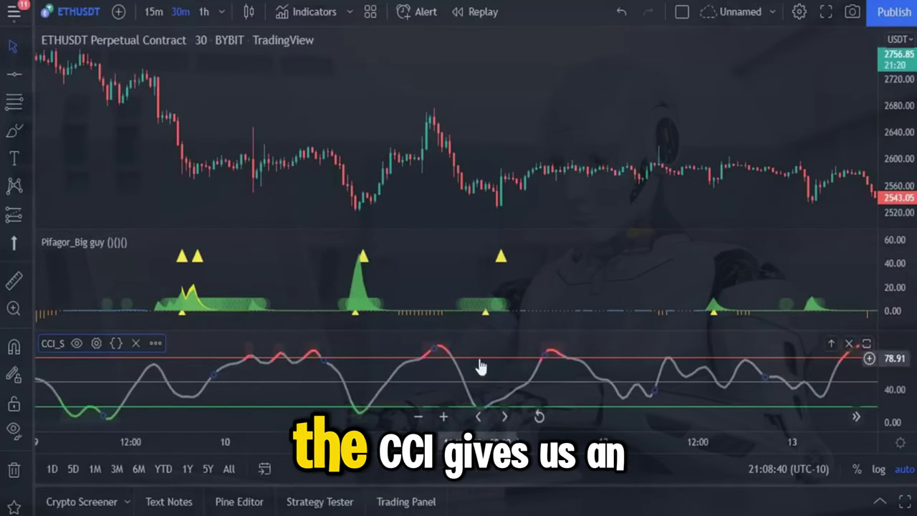
pyautogui.hscroll(-3, 358, 419)
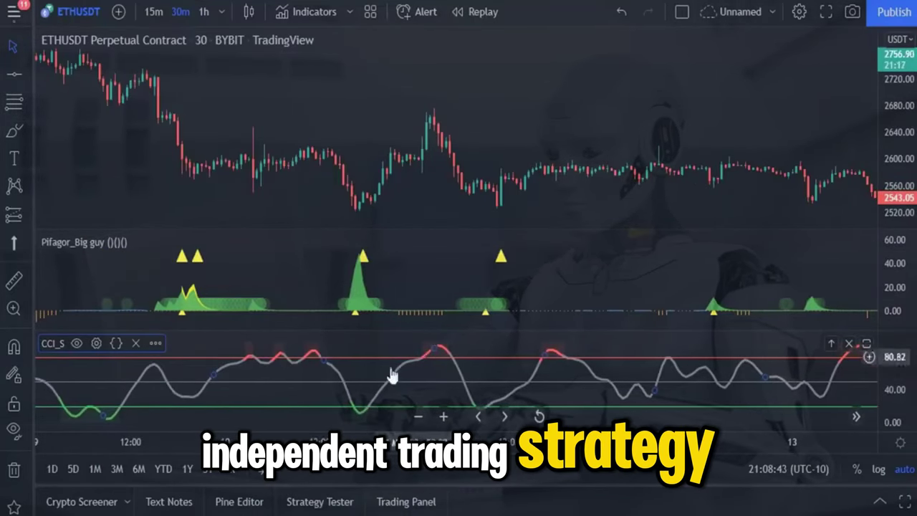
pyautogui.hscroll(-3, 296, 407)
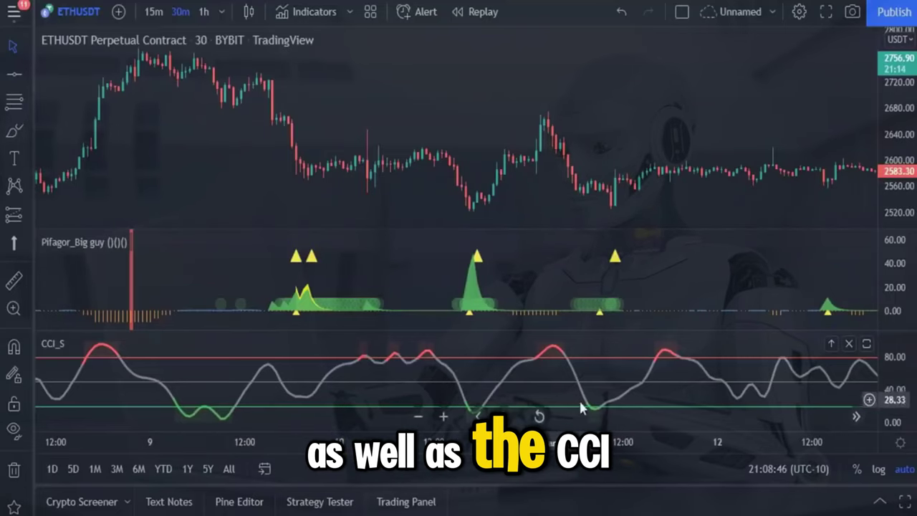
pyautogui.moveTo(682, 398); pyautogui.dragTo(626, 364)
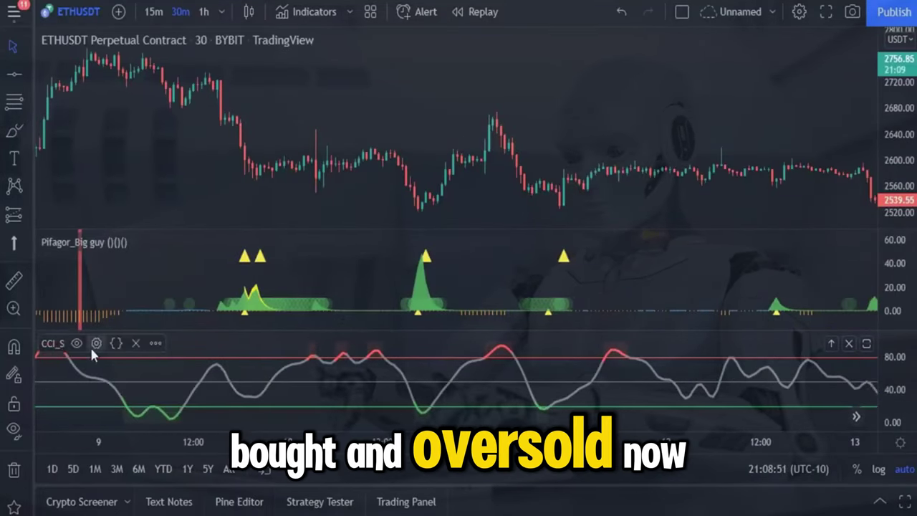
pyautogui.click(95, 343)
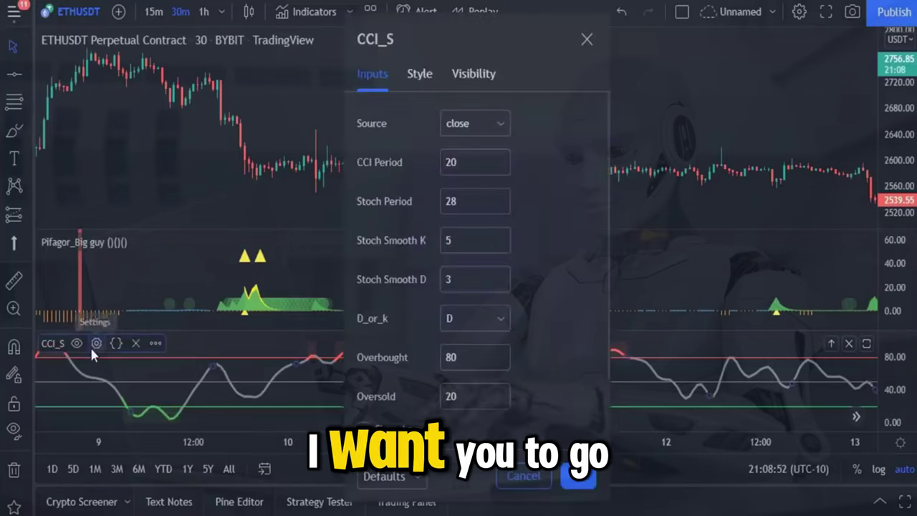
# Step: Set the CCI_S second Hlines Background Color 0 to green at 57% opacity
pyautogui.click(414, 72)
pyautogui.scroll(-5, 432, 243)
pyautogui.scroll(-2, 432, 261)
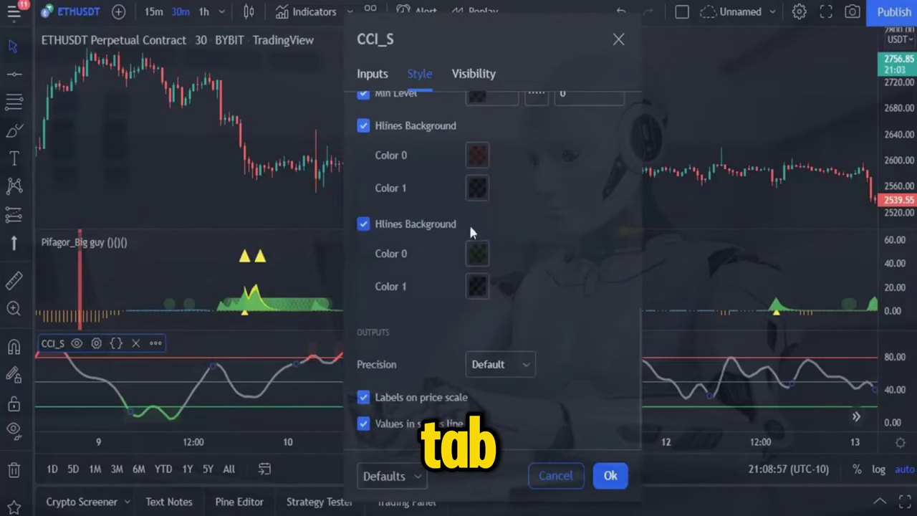
pyautogui.click(477, 253)
pyautogui.moveTo(489, 494); pyautogui.dragTo(542, 495)
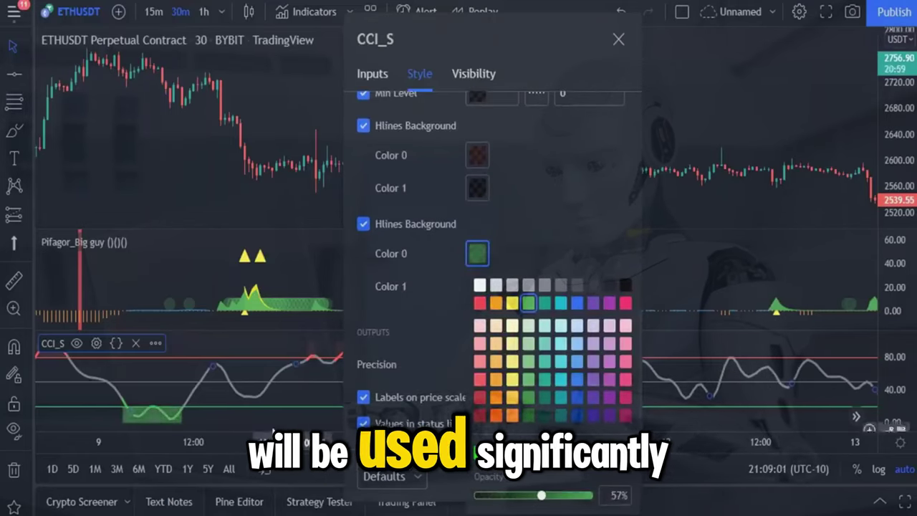
pyautogui.click(580, 235)
pyautogui.click(610, 480)
pyautogui.moveTo(629, 114); pyautogui.dragTo(460, 117)
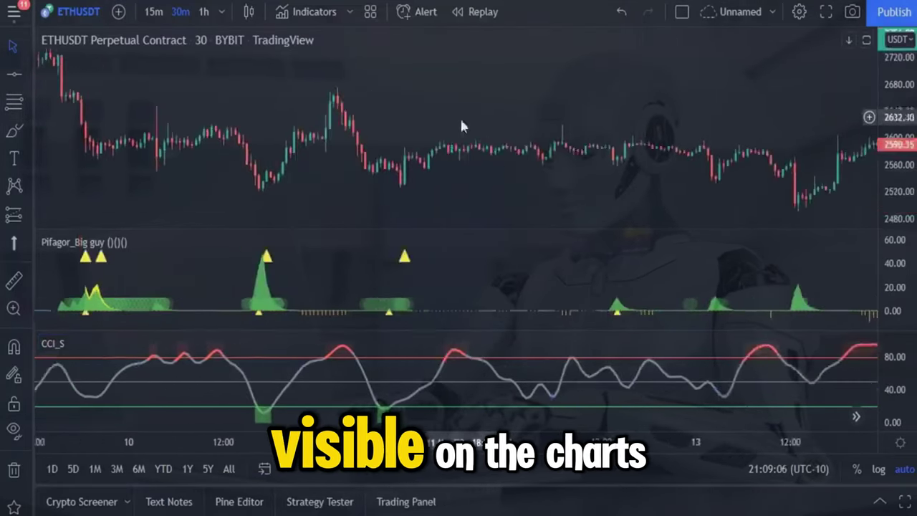
pyautogui.moveTo(633, 192); pyautogui.dragTo(455, 189)
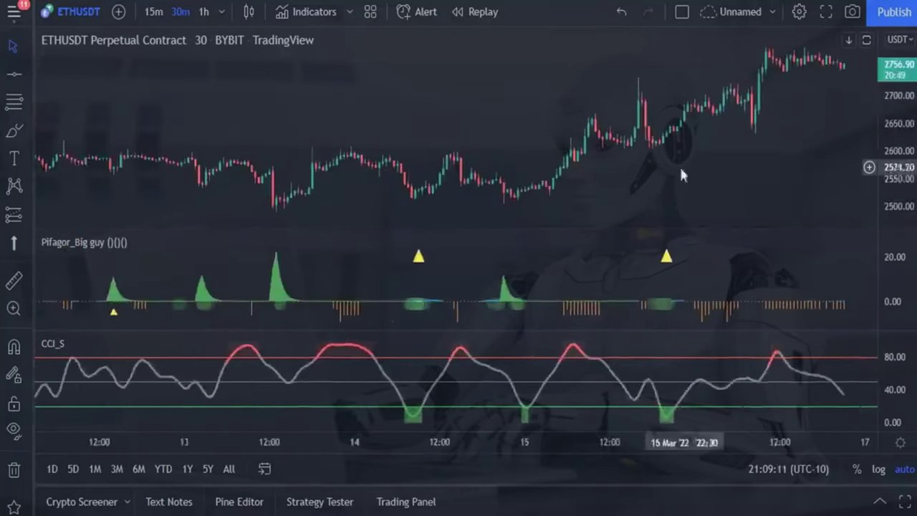
pyautogui.moveTo(682, 172); pyautogui.dragTo(570, 170)
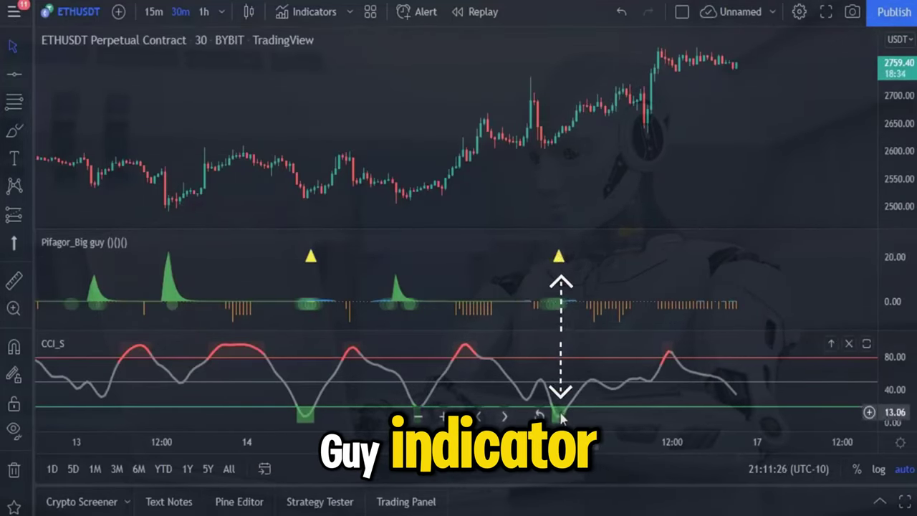
pyautogui.moveTo(644, 255); pyautogui.dragTo(665, 252)
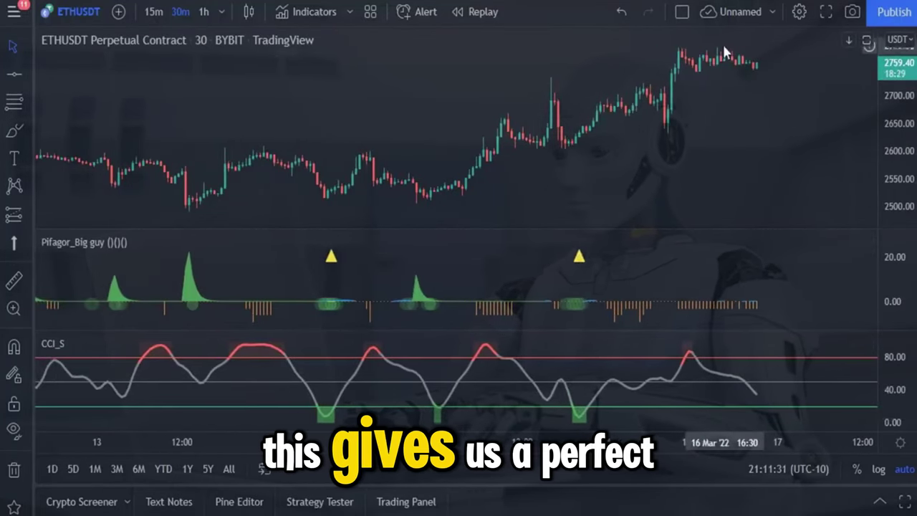
pyautogui.hscroll(-5, 565, 152)
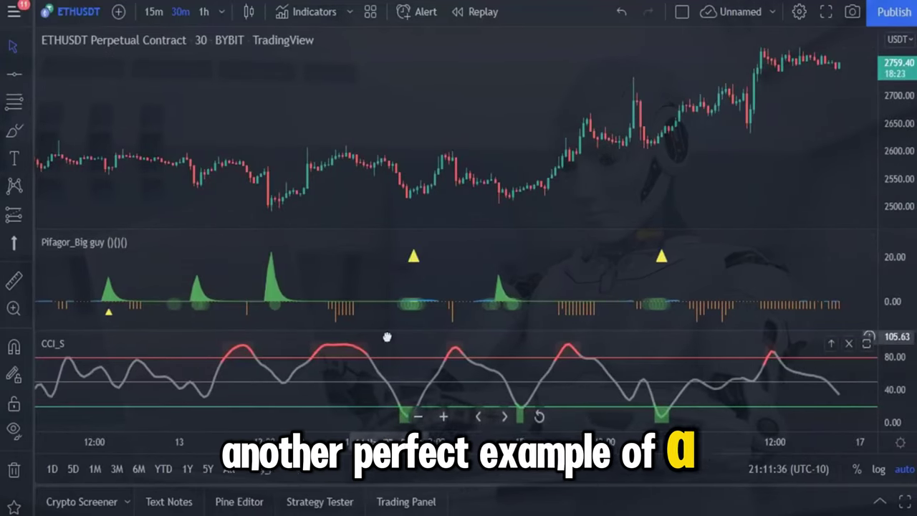
pyautogui.hscroll(2, 385, 334)
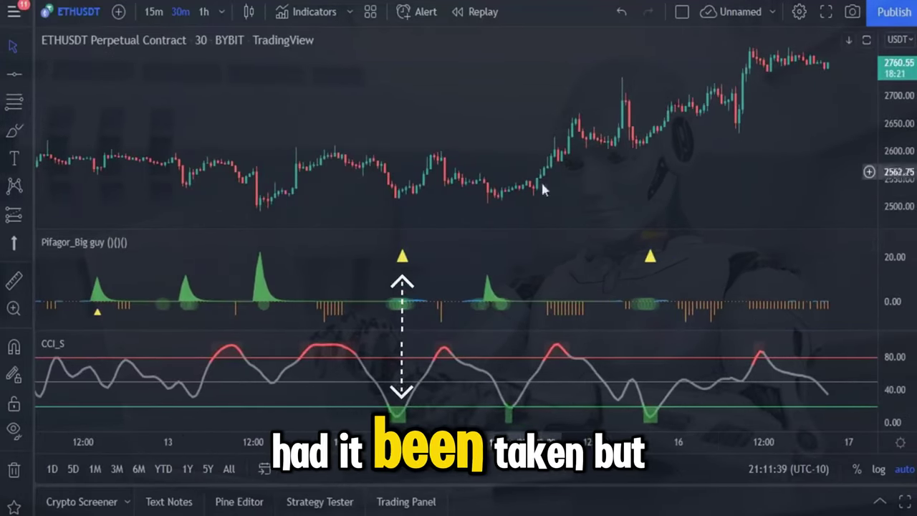
pyautogui.moveTo(352, 102); pyautogui.dragTo(589, 94)
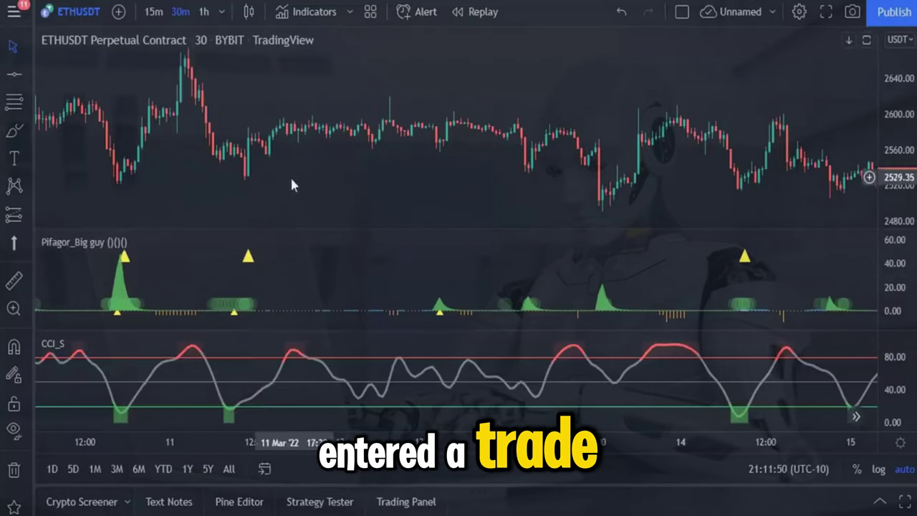
pyautogui.moveTo(291, 185); pyautogui.dragTo(437, 175)
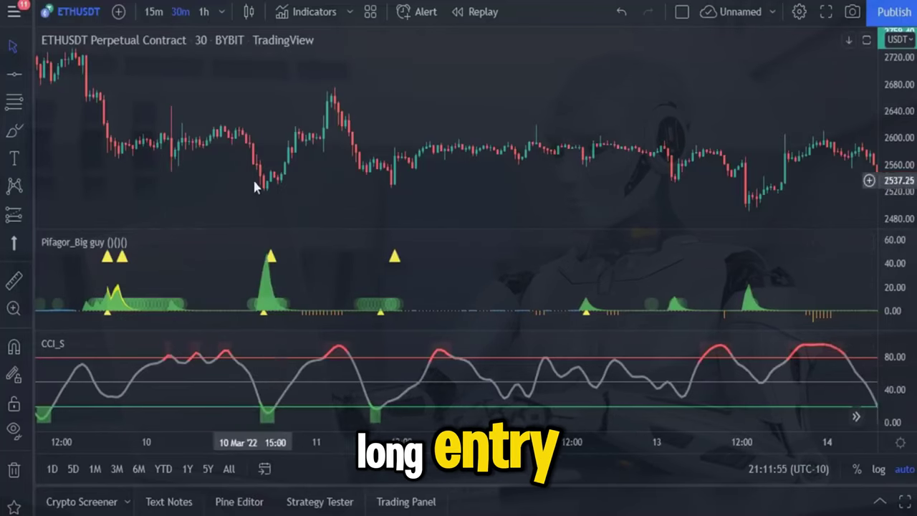
pyautogui.moveTo(288, 229); pyautogui.dragTo(432, 196)
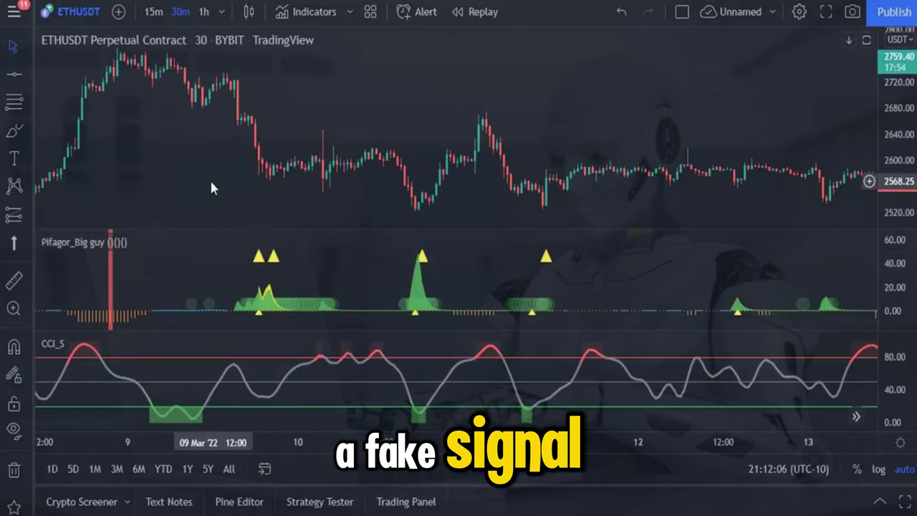
pyautogui.moveTo(212, 188); pyautogui.dragTo(352, 206)
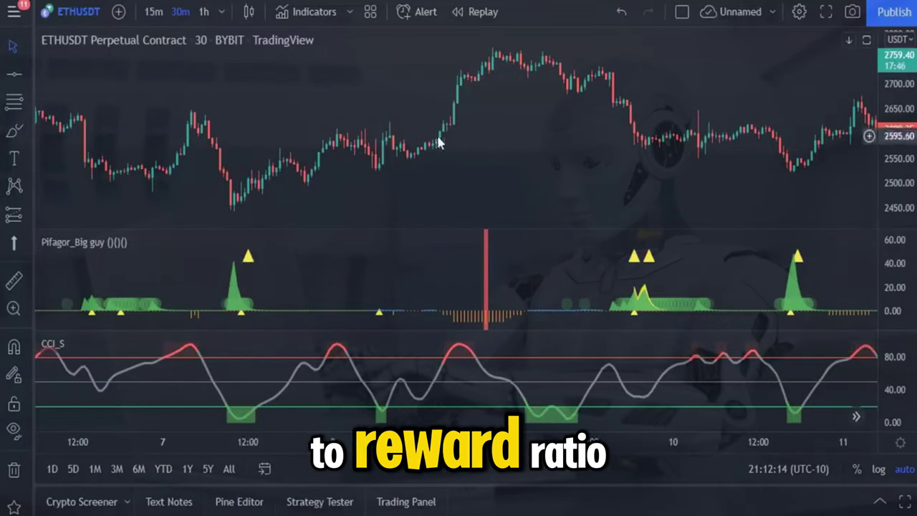
pyautogui.hscroll(-10, 360, 195)
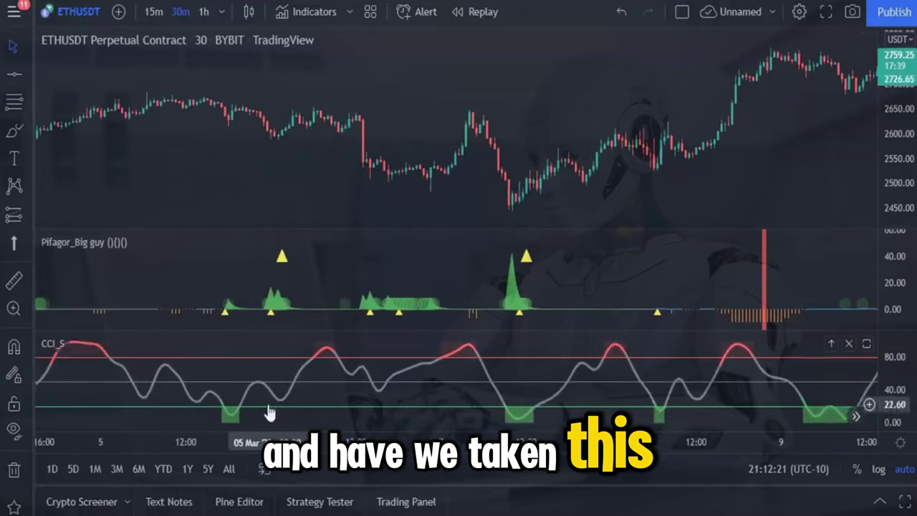
pyautogui.hscroll(-15, 364, 152)
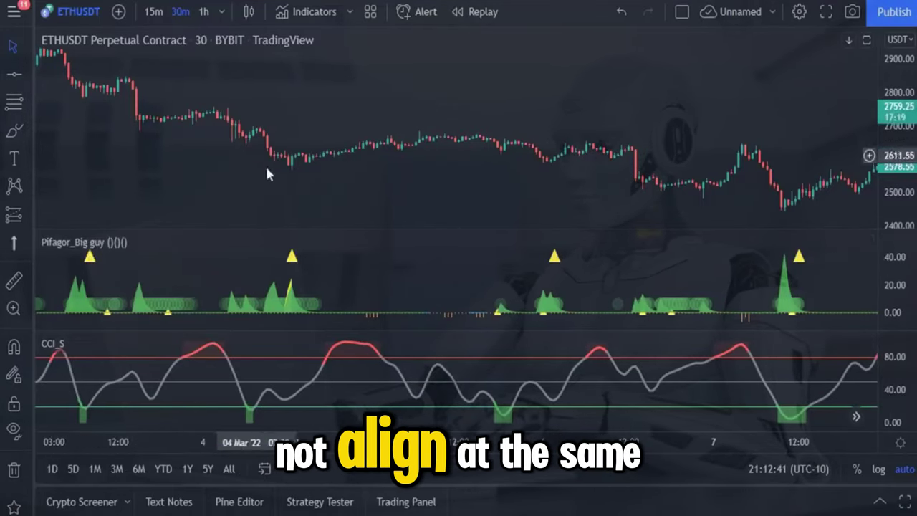
pyautogui.hscroll(-10, 266, 158)
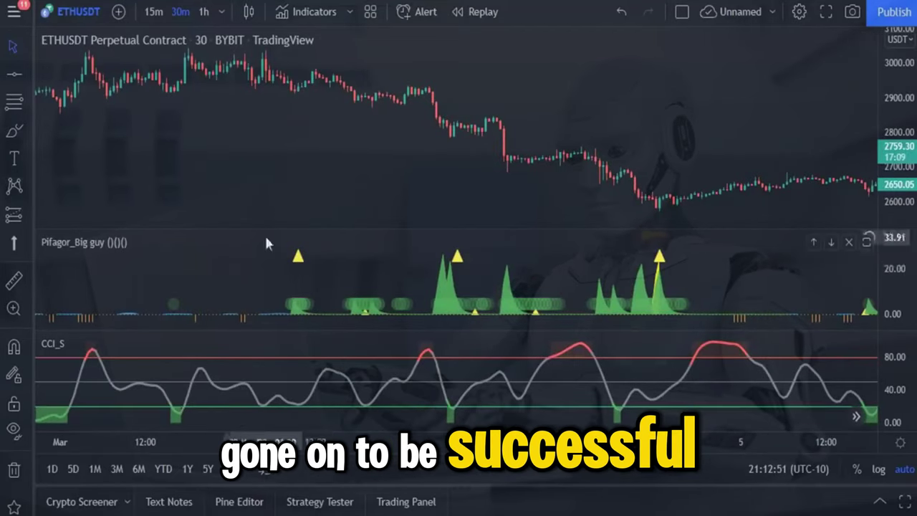
pyautogui.hscroll(-15, 266, 244)
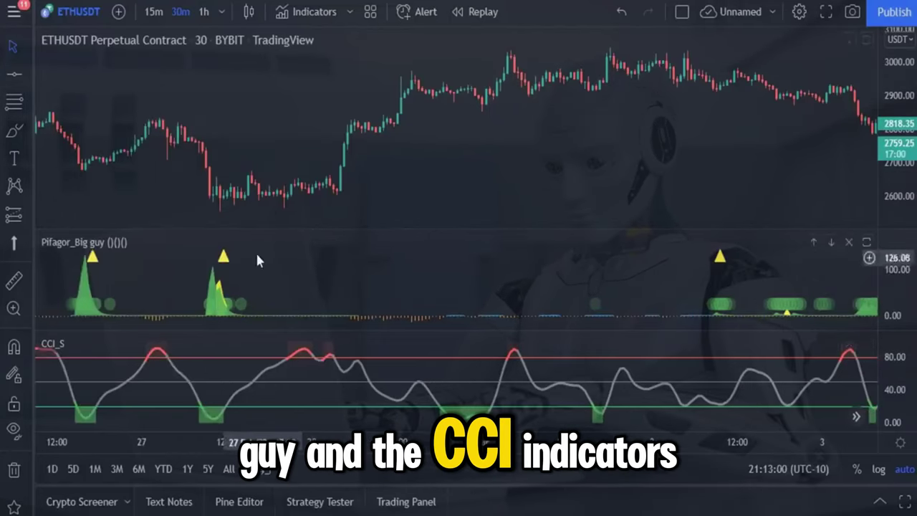
pyautogui.moveTo(391, 193); pyautogui.dragTo(520, 177)
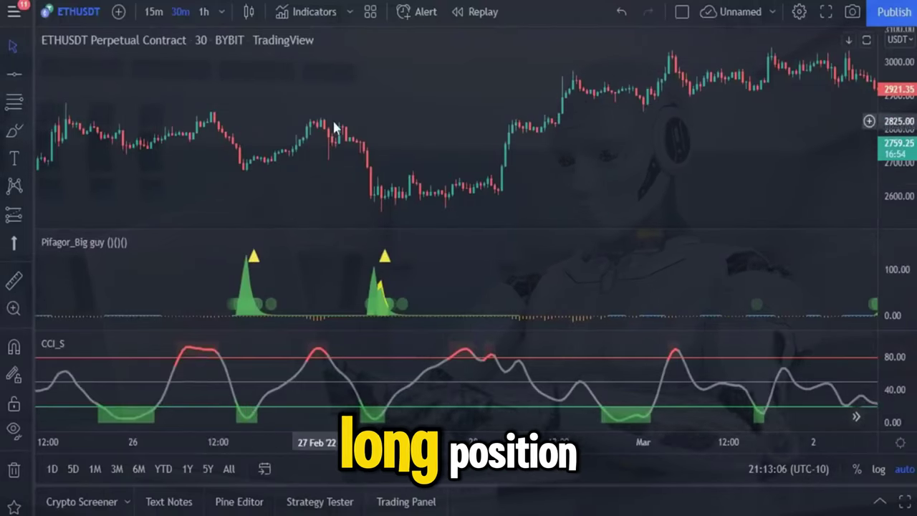
pyautogui.moveTo(649, 162); pyautogui.dragTo(411, 182)
pyautogui.moveTo(567, 168); pyautogui.dragTo(404, 186)
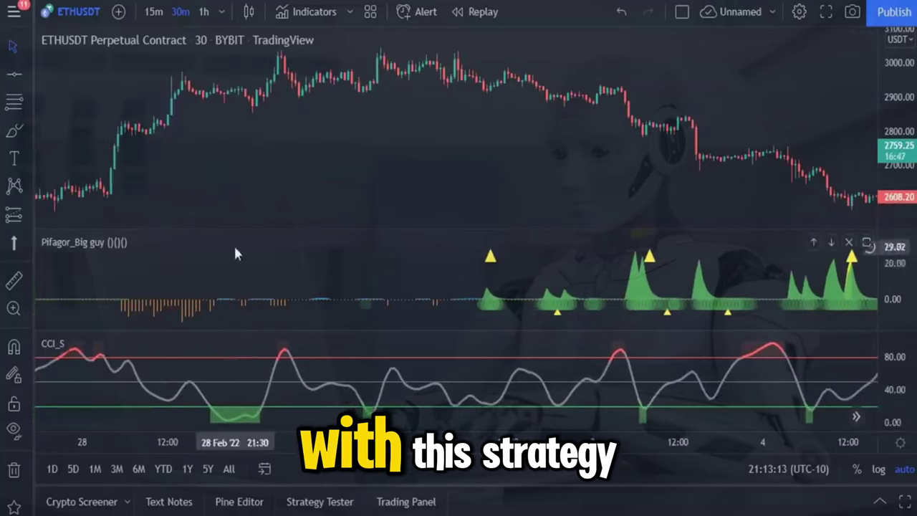
pyautogui.moveTo(566, 147); pyautogui.dragTo(329, 152)
pyautogui.moveTo(637, 143); pyautogui.dragTo(372, 166)
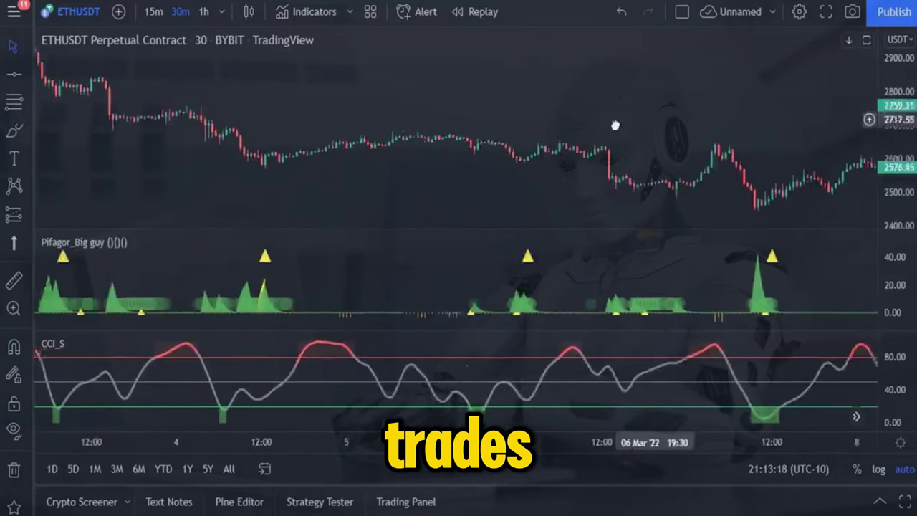
pyautogui.moveTo(614, 125); pyautogui.dragTo(384, 141)
pyautogui.moveTo(704, 147); pyautogui.dragTo(451, 180)
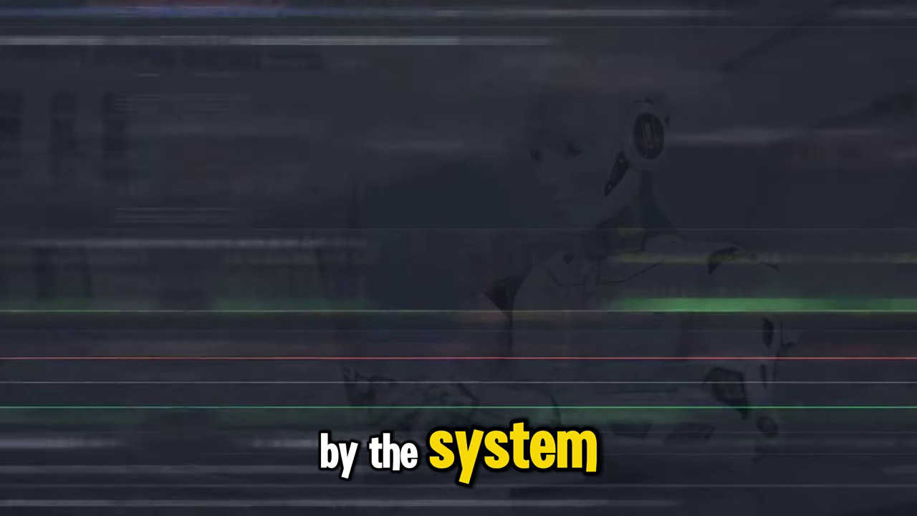
# Step: Start bar replay from an earlier bar and place an adjusted long position
pyautogui.moveTo(266, 190); pyautogui.dragTo(614, 176)
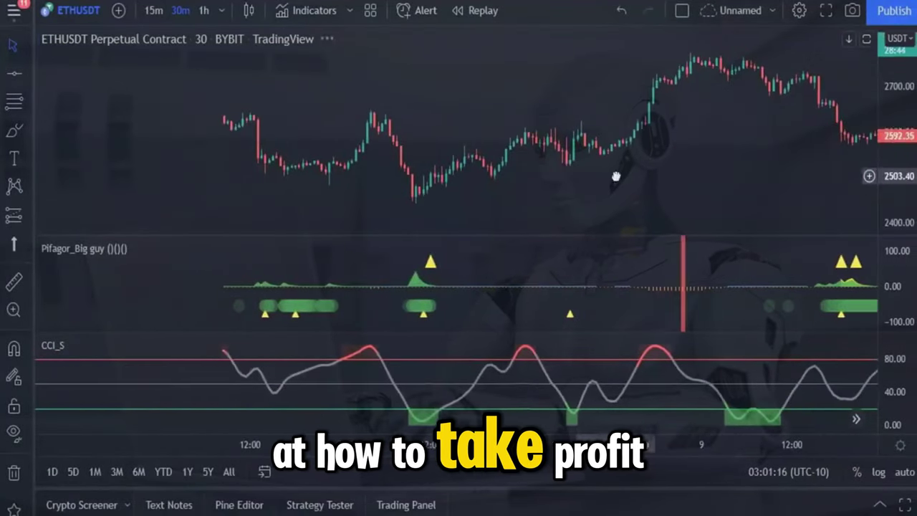
pyautogui.click(476, 10)
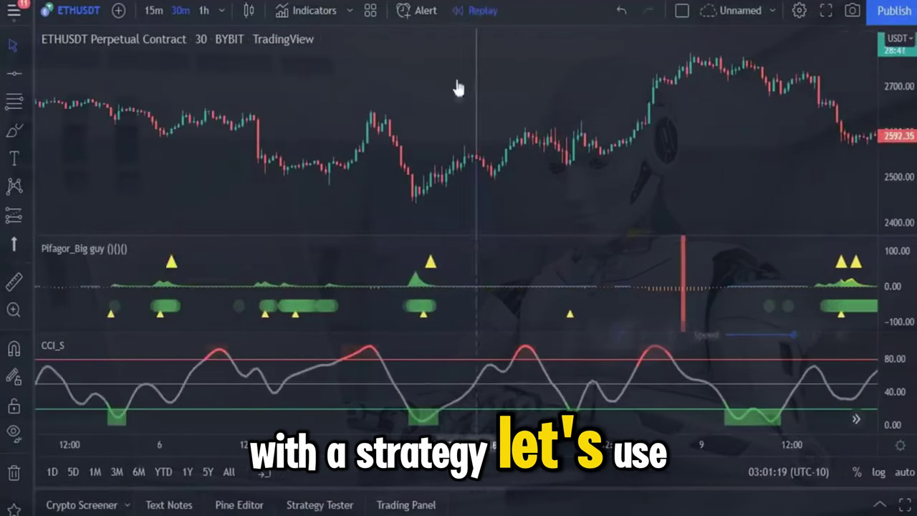
pyautogui.click(415, 203)
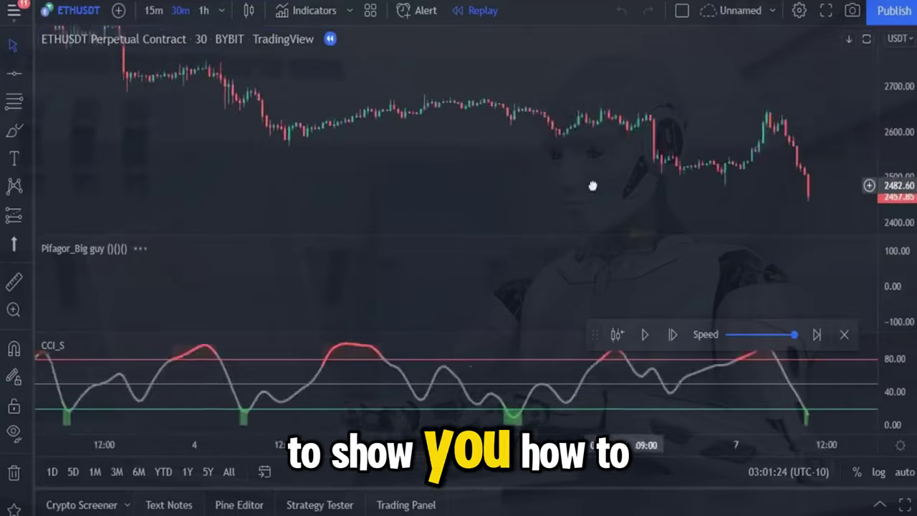
pyautogui.click(672, 336)
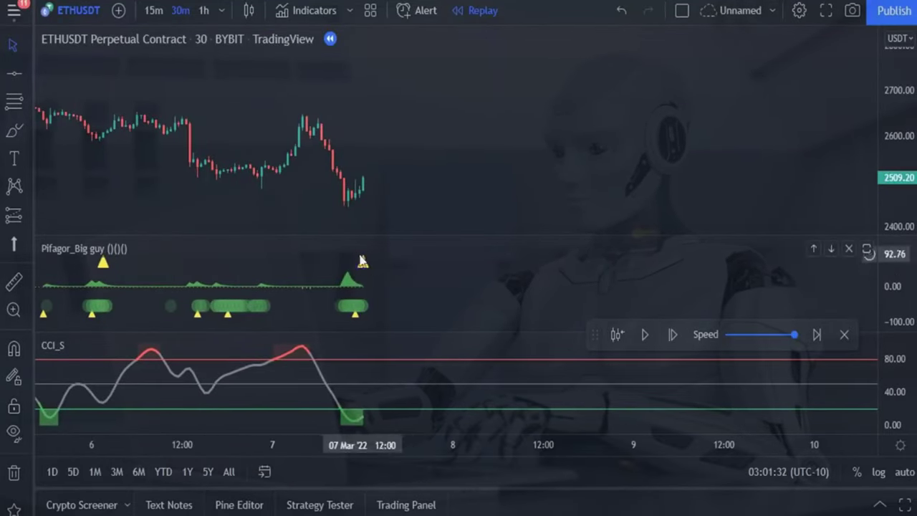
pyautogui.click(372, 181)
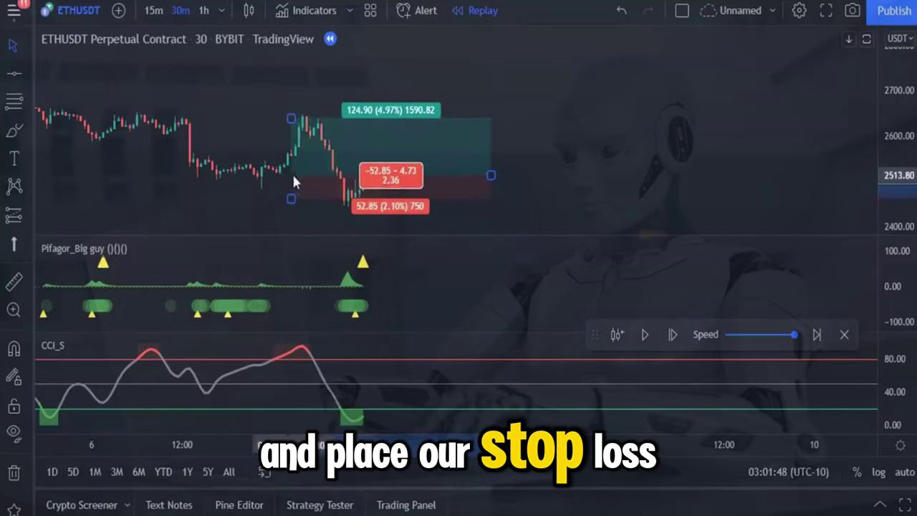
pyautogui.moveTo(292, 200); pyautogui.dragTo(290, 204)
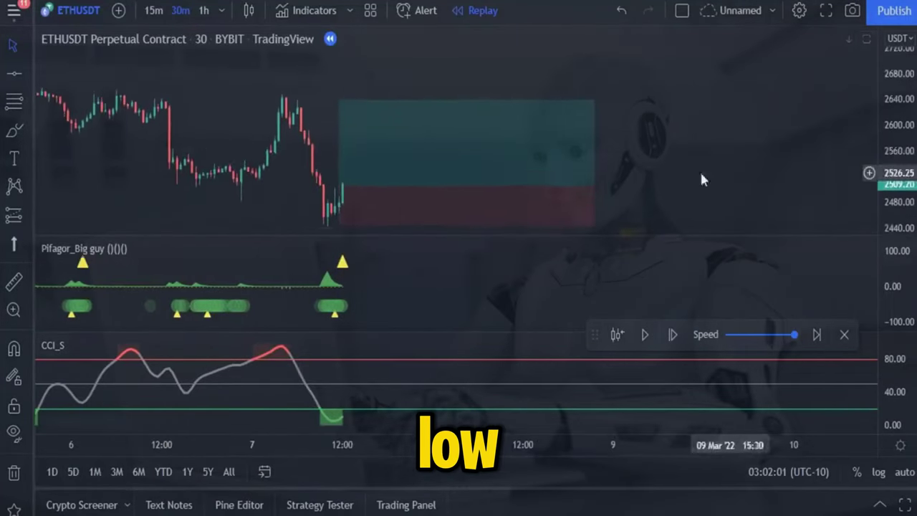
# Step: Step the replay forward until price passes the target at 2.17 risk/reward, then exit replay
pyautogui.click(674, 336)
pyautogui.click(675, 341)
pyautogui.click(675, 341)
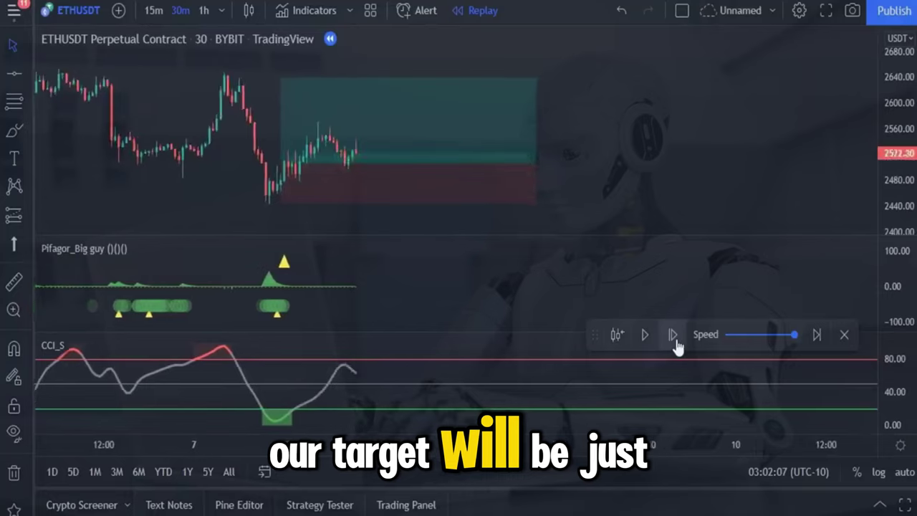
pyautogui.click(675, 341)
pyautogui.click(675, 341)
pyautogui.click(675, 341)
pyautogui.click(674, 341)
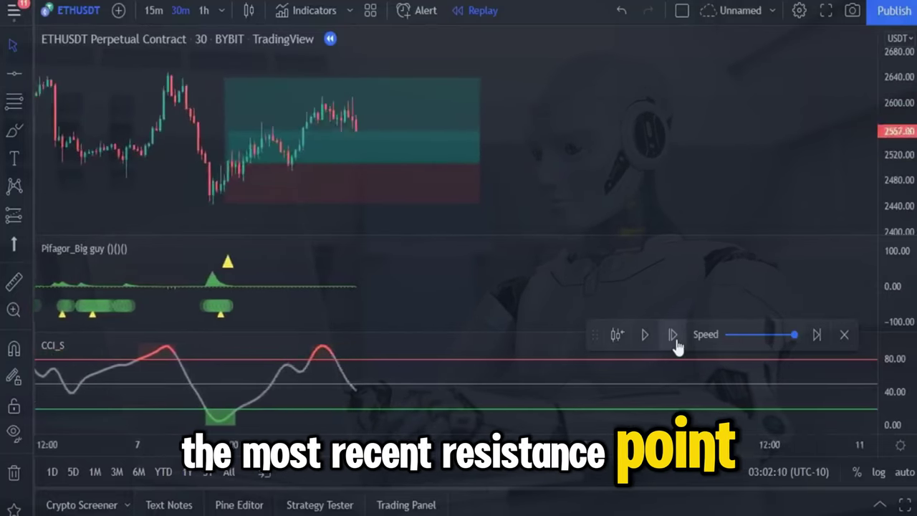
pyautogui.click(674, 341)
pyautogui.click(674, 341)
pyautogui.click(675, 341)
pyautogui.click(675, 341)
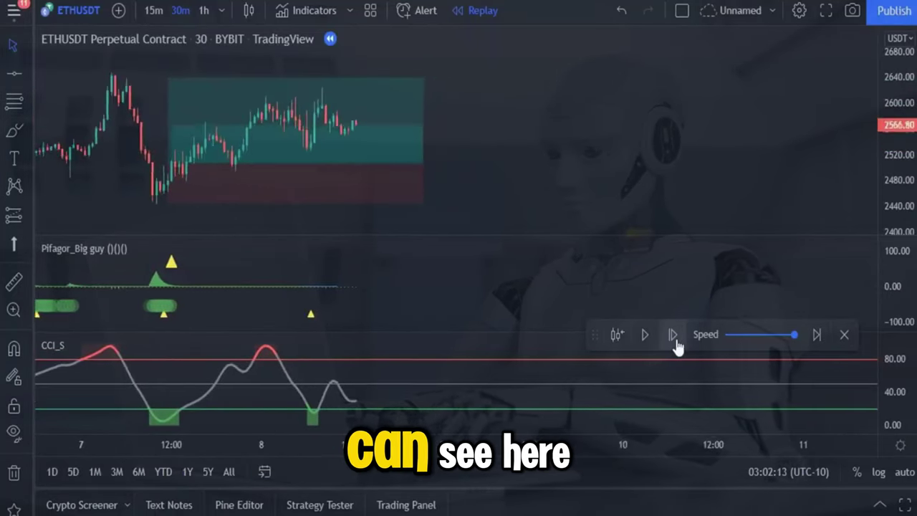
pyautogui.click(675, 341)
pyautogui.click(675, 341)
pyautogui.click(675, 341)
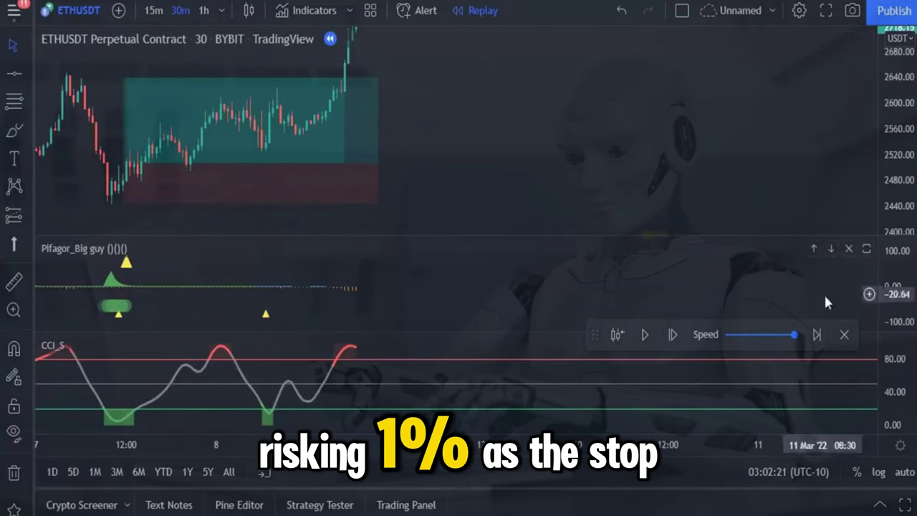
pyautogui.click(844, 335)
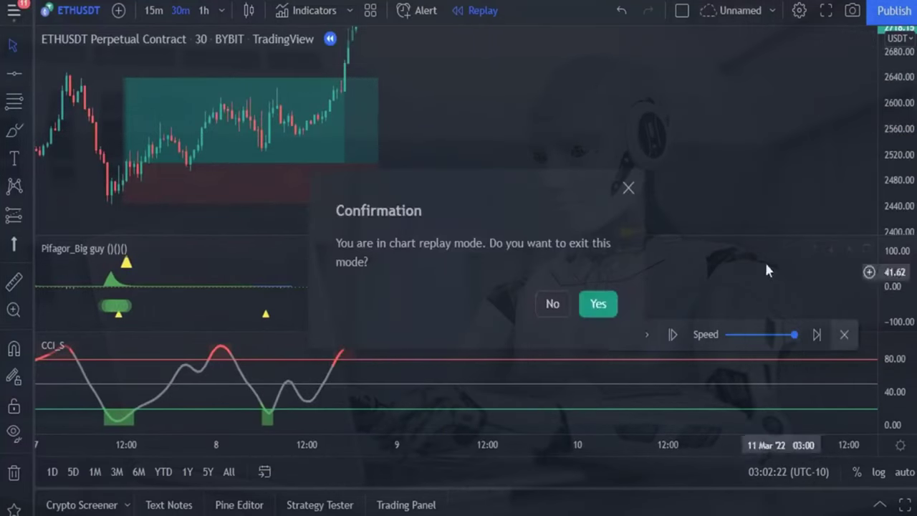
# Step: Confirm leaving replay, then restart replay from a new bar and step three bars
pyautogui.click(593, 306)
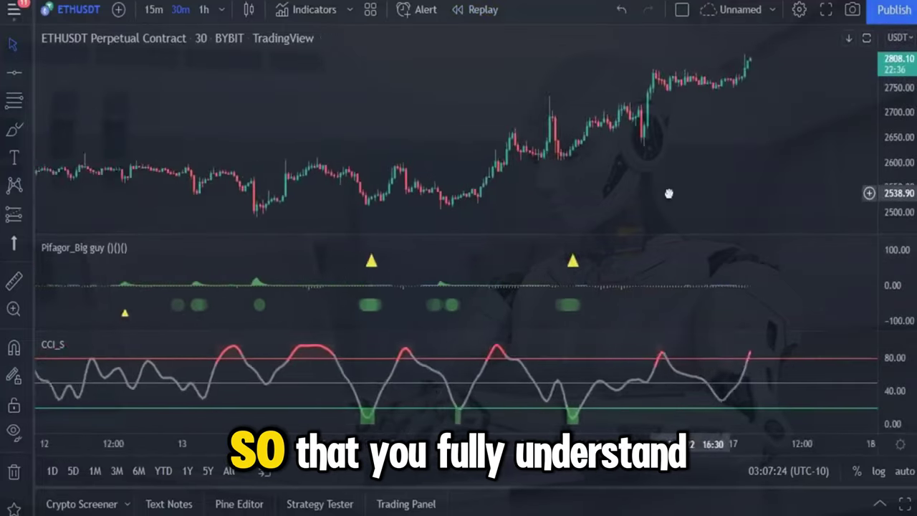
pyautogui.moveTo(669, 194); pyautogui.dragTo(499, 188)
pyautogui.click(379, 182)
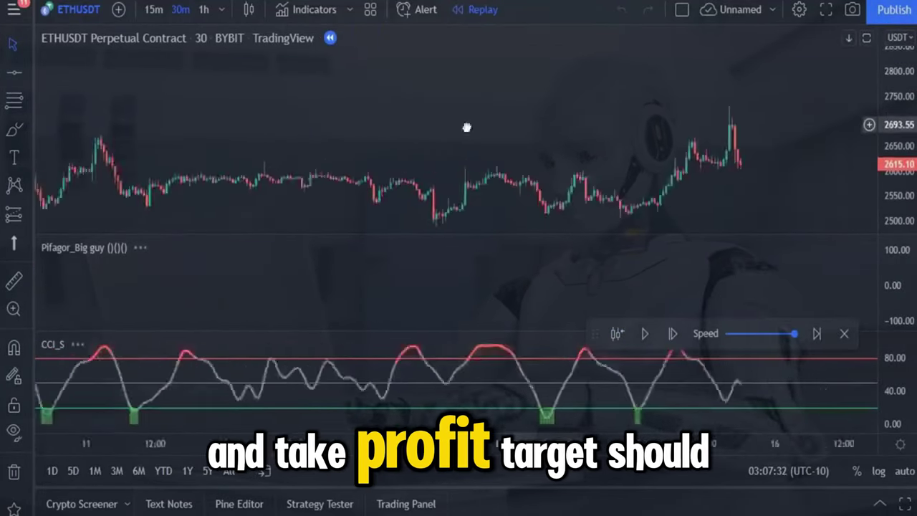
pyautogui.click(673, 334)
pyautogui.click(673, 334)
pyautogui.click(673, 333)
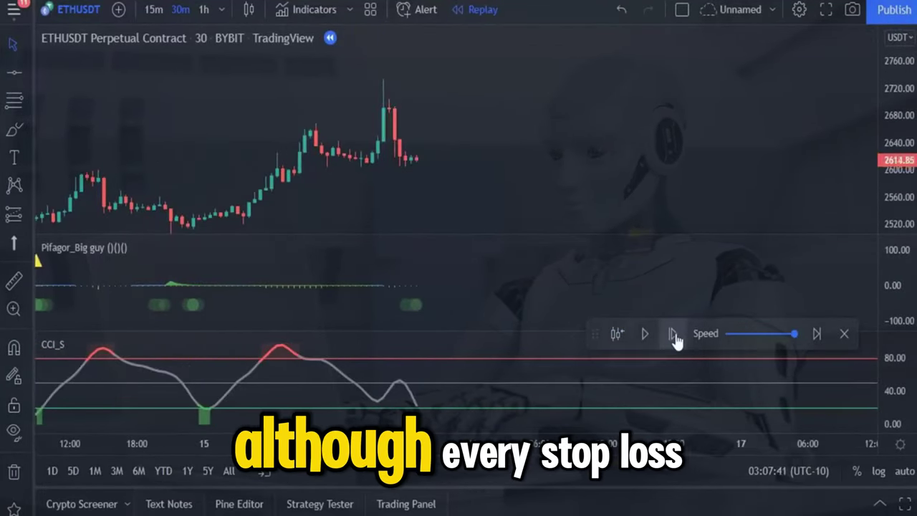
pyautogui.click(674, 334)
pyautogui.click(672, 335)
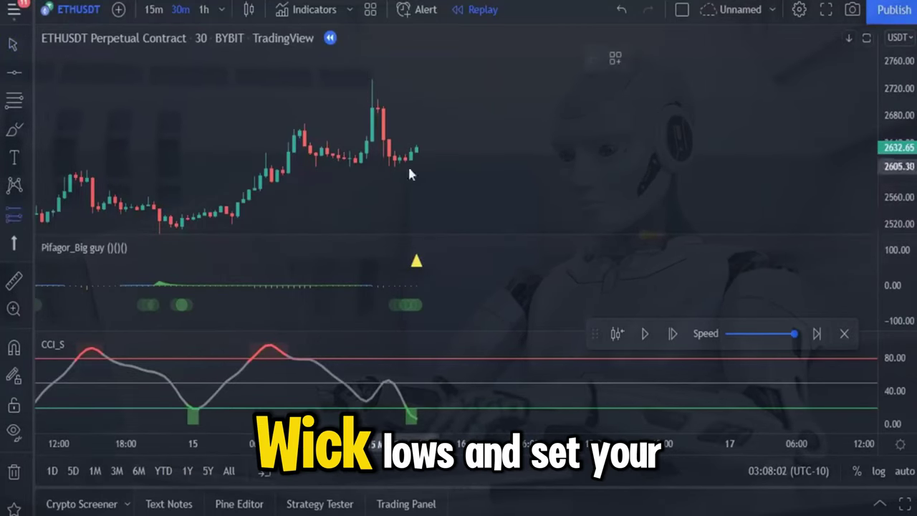
# Step: Place a long near 2632 with a raised target and 38.30 stop, then step seven bars
pyautogui.click(417, 145)
pyautogui.moveTo(416, 115); pyautogui.dragTo(416, 75)
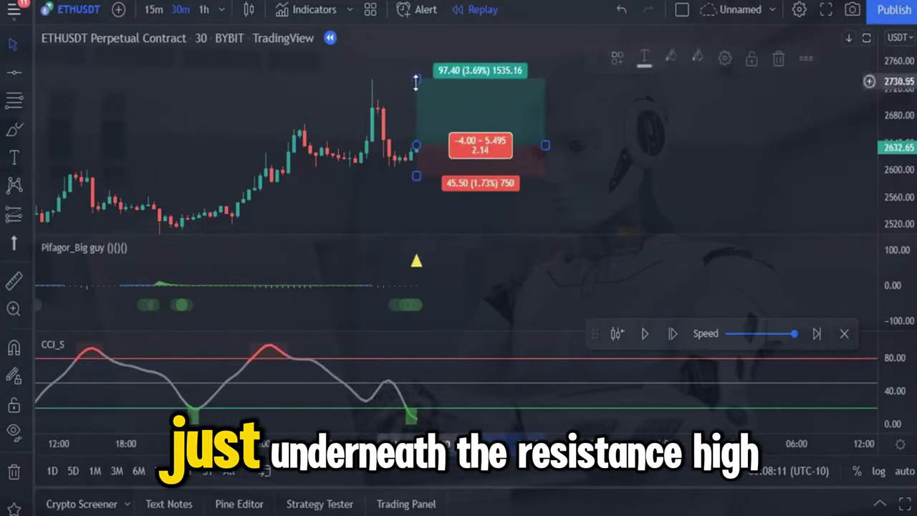
pyautogui.moveTo(416, 176); pyautogui.dragTo(412, 170)
pyautogui.click(671, 335)
pyautogui.click(670, 336)
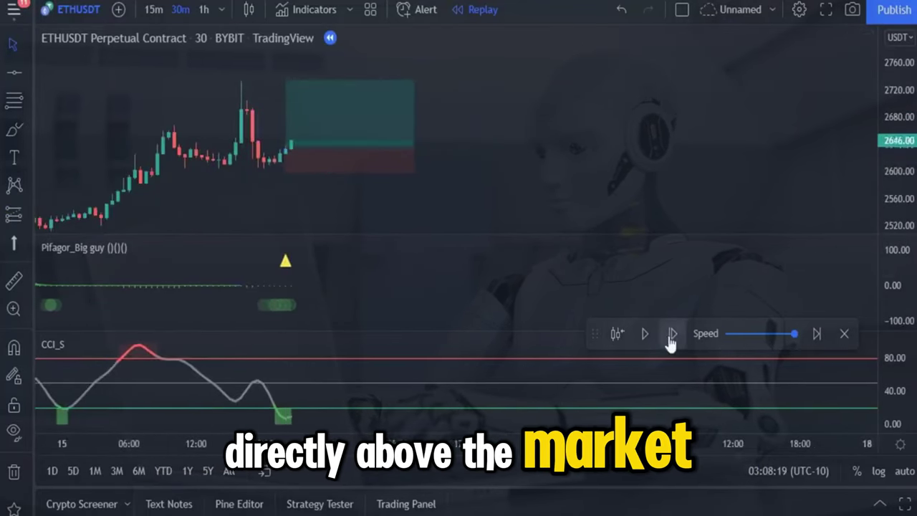
pyautogui.click(671, 335)
pyautogui.click(671, 337)
pyautogui.click(671, 336)
pyautogui.click(671, 335)
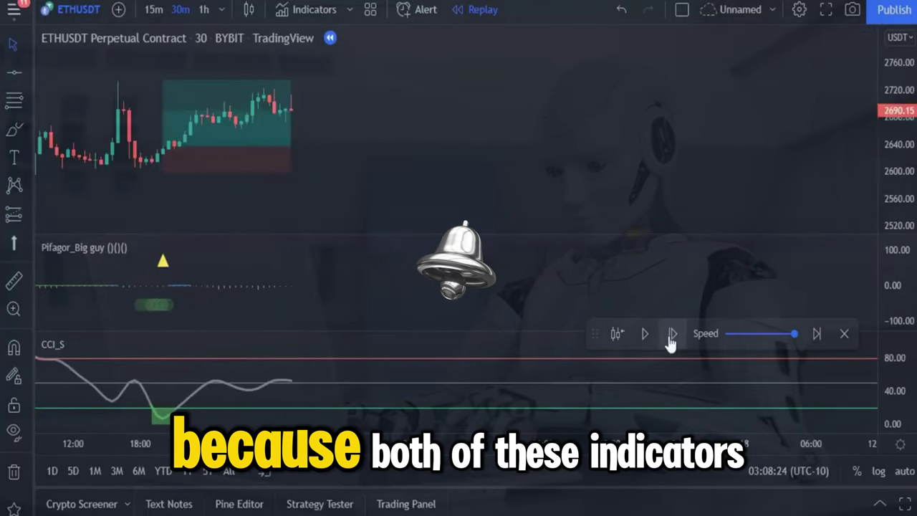
pyautogui.click(671, 335)
# Step: Review the long's 2.54 risk/reward result and exit replay mode
pyautogui.click(295, 146)
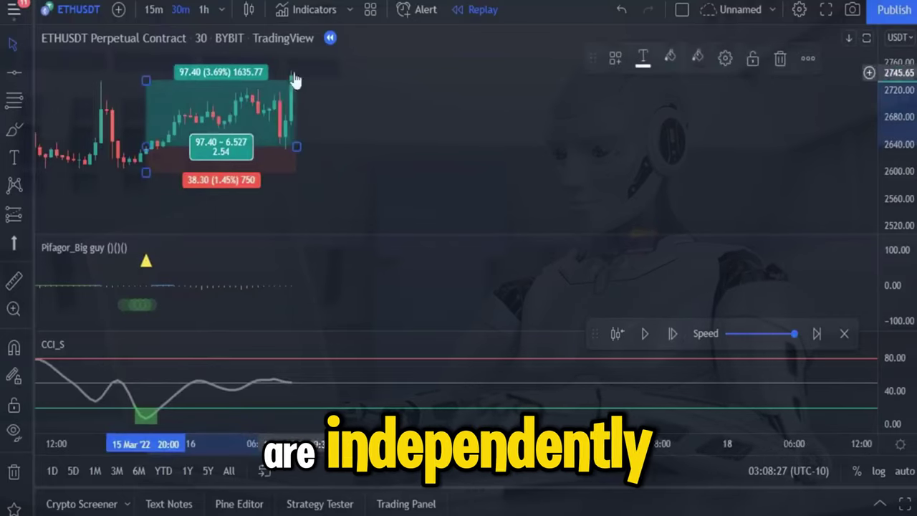
pyautogui.click(365, 131)
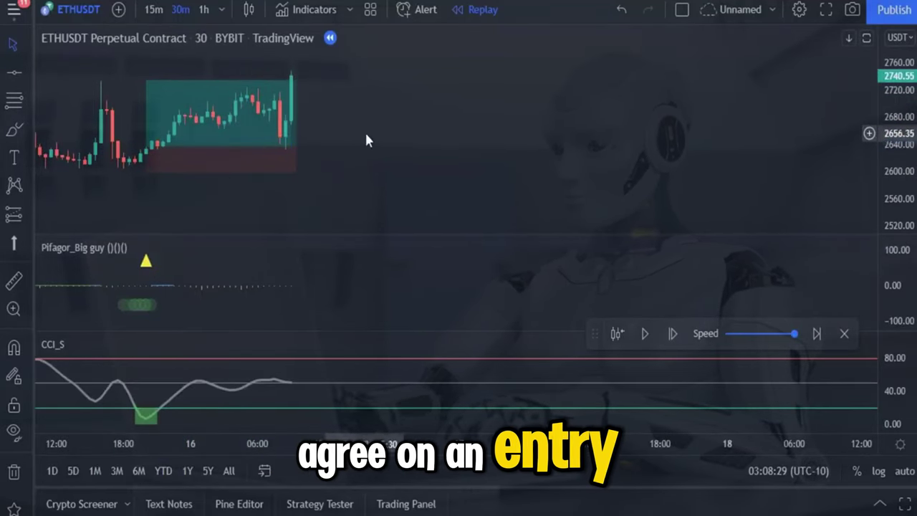
pyautogui.moveTo(430, 164); pyautogui.dragTo(584, 164)
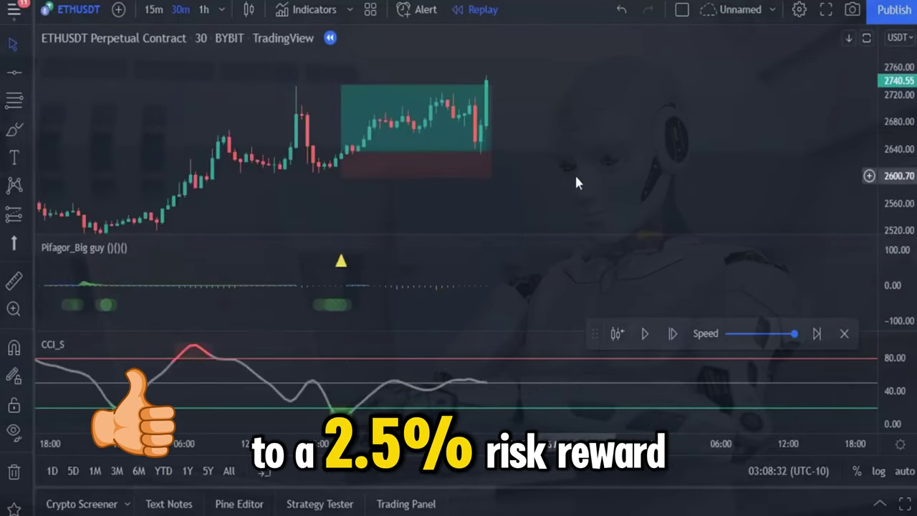
pyautogui.click(844, 334)
pyautogui.click(607, 302)
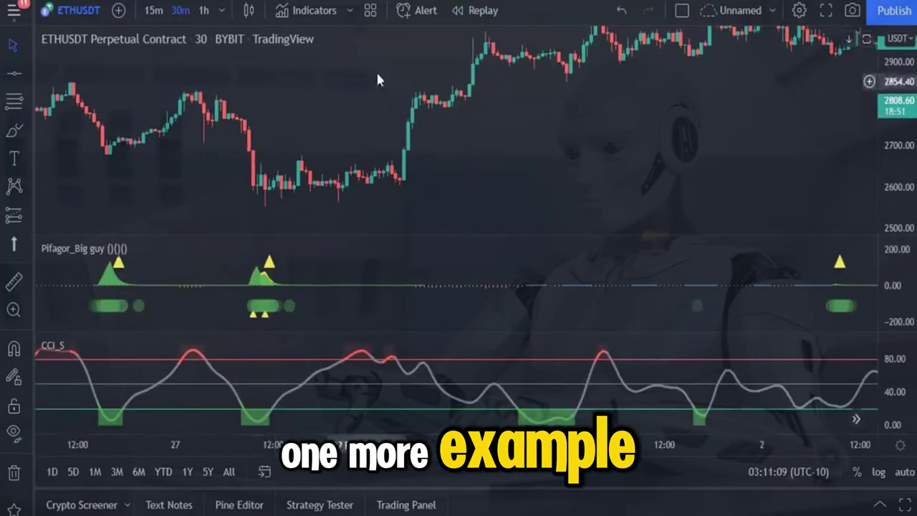
# Step: Start a new bar replay, step two bars, and draw a long position at the newest candle
pyautogui.click(476, 10)
pyautogui.click(268, 179)
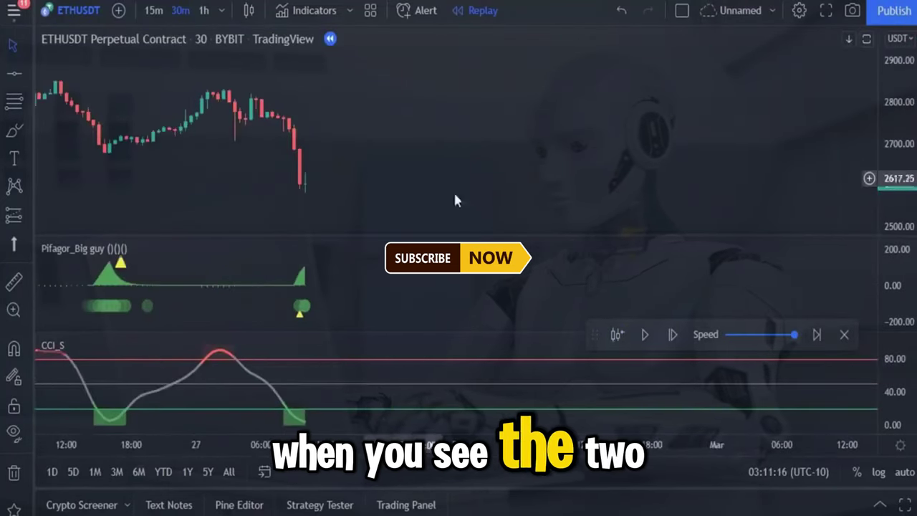
pyautogui.click(672, 335)
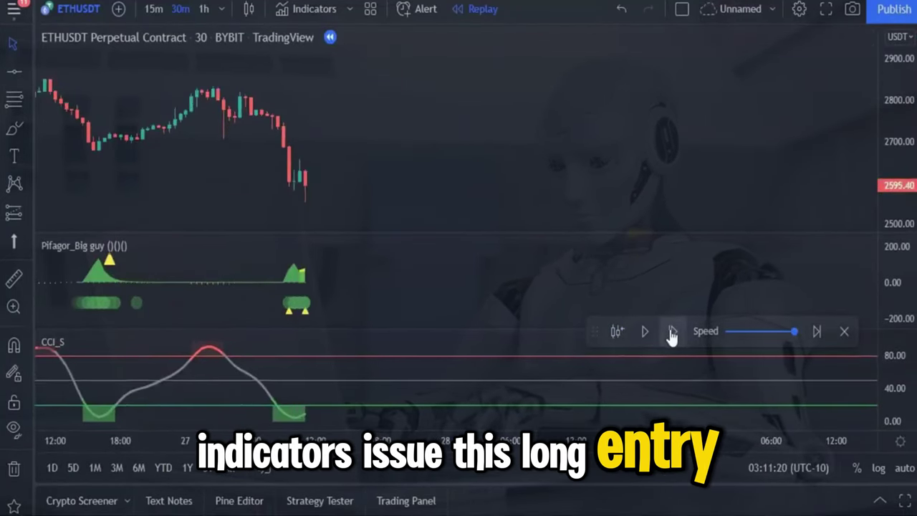
pyautogui.click(672, 335)
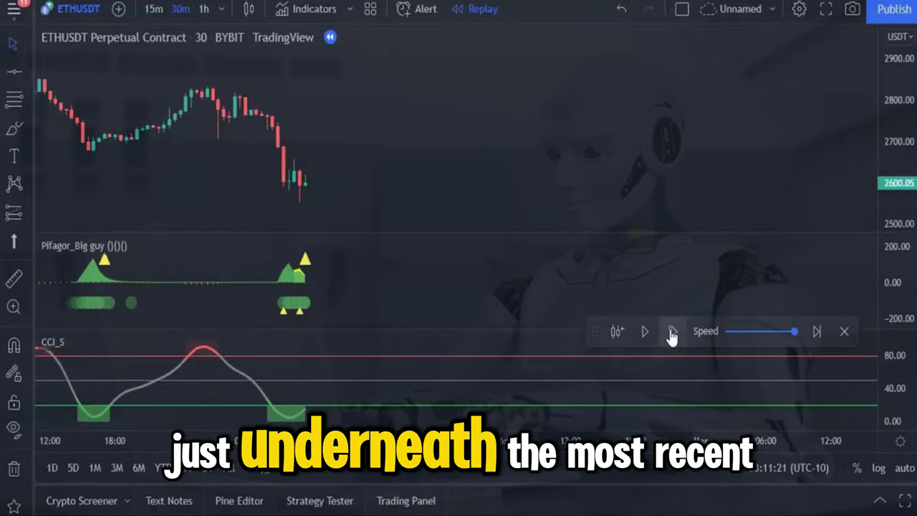
pyautogui.moveTo(297, 188); pyautogui.dragTo(284, 260)
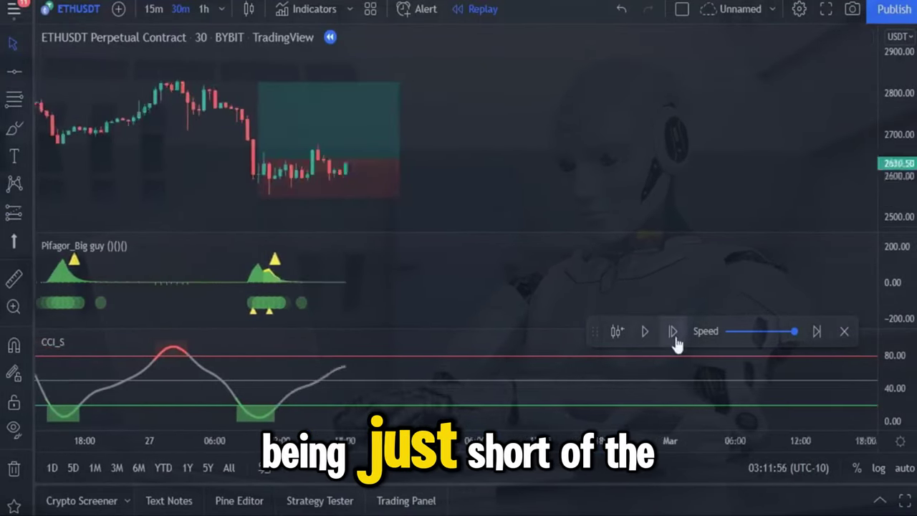
# Step: Widen the position and step forward until the 184.00 (6.96%) target hits, then exit replay
pyautogui.click(674, 339)
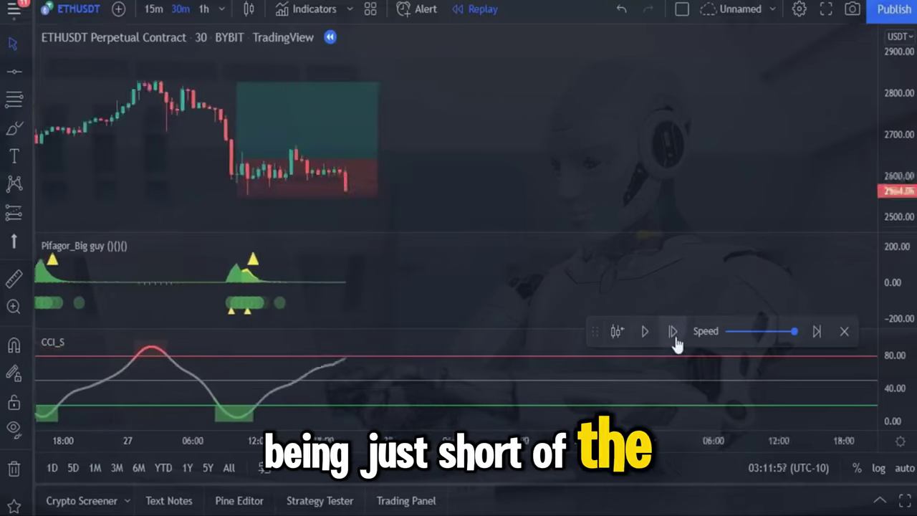
pyautogui.click(674, 338)
pyautogui.moveTo(365, 155); pyautogui.dragTo(492, 158)
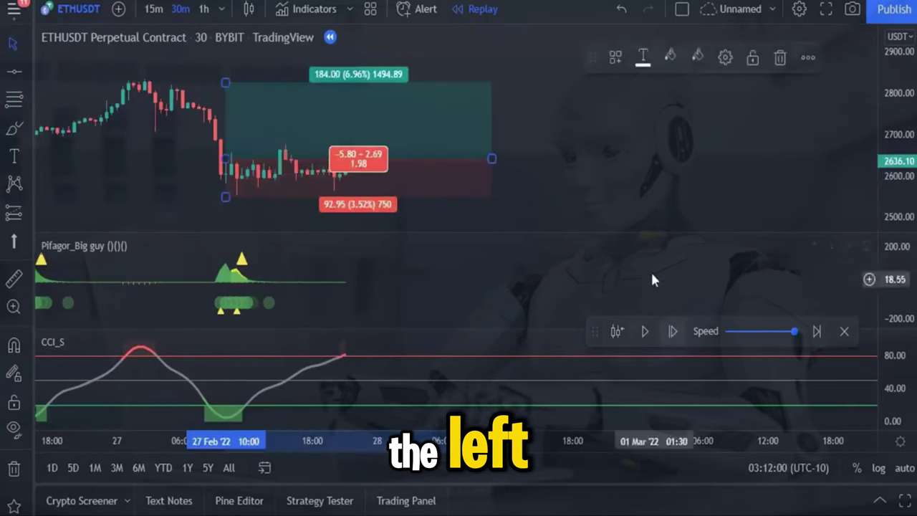
pyautogui.click(674, 338)
pyautogui.click(674, 338)
pyautogui.click(675, 338)
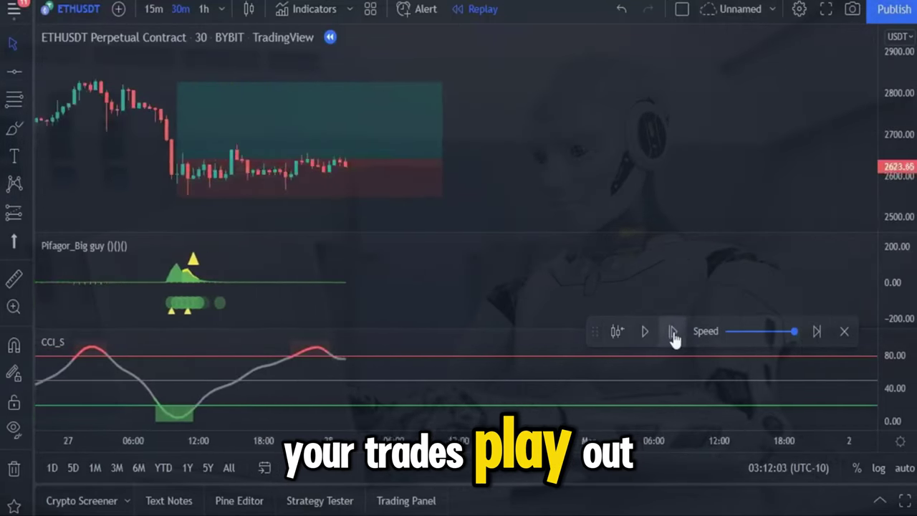
pyautogui.click(674, 338)
pyautogui.click(675, 338)
pyautogui.click(675, 338)
pyautogui.moveTo(334, 104)
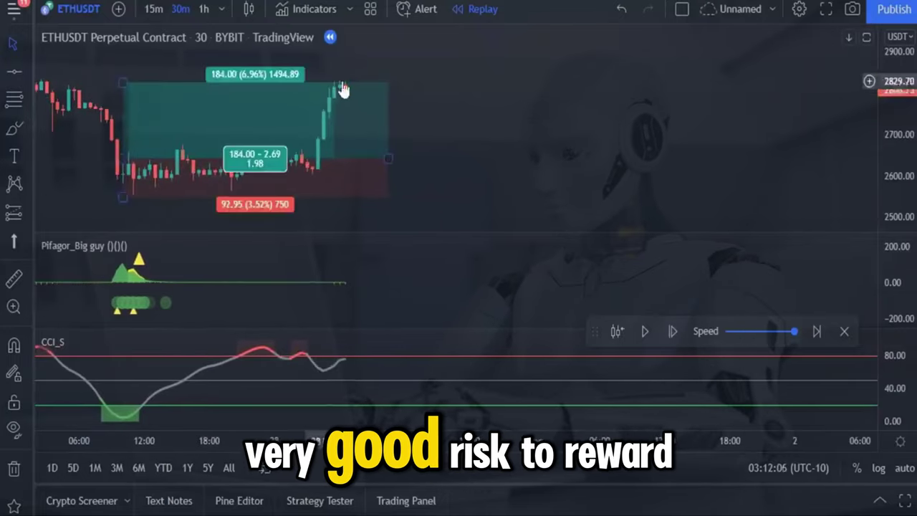
pyautogui.moveTo(459, 149); pyautogui.dragTo(519, 148)
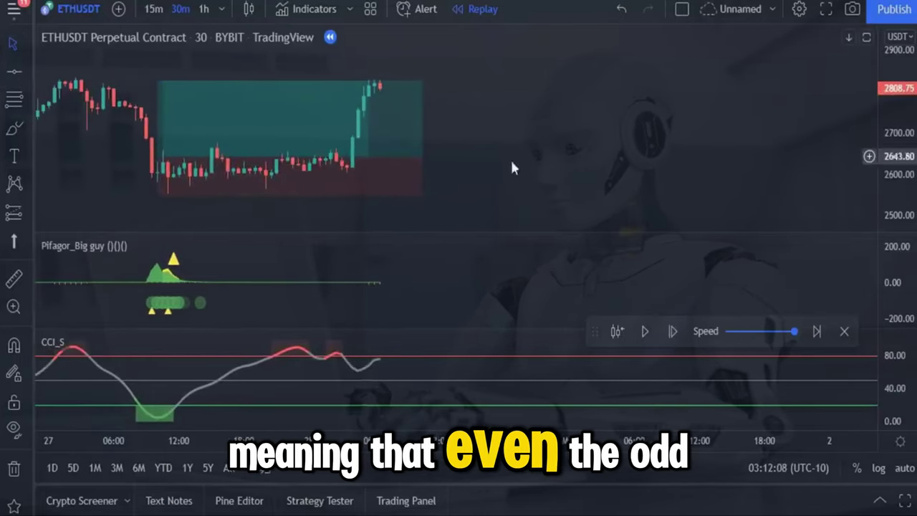
pyautogui.click(845, 332)
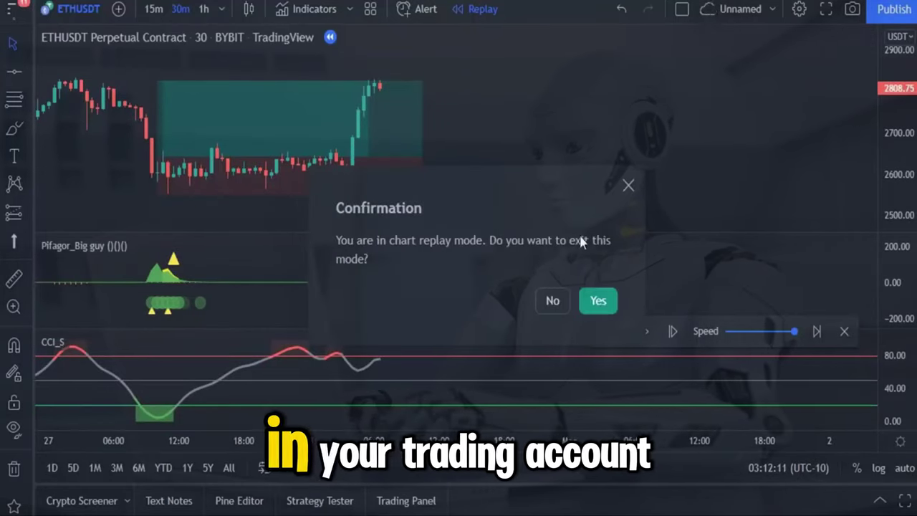
pyautogui.click(597, 300)
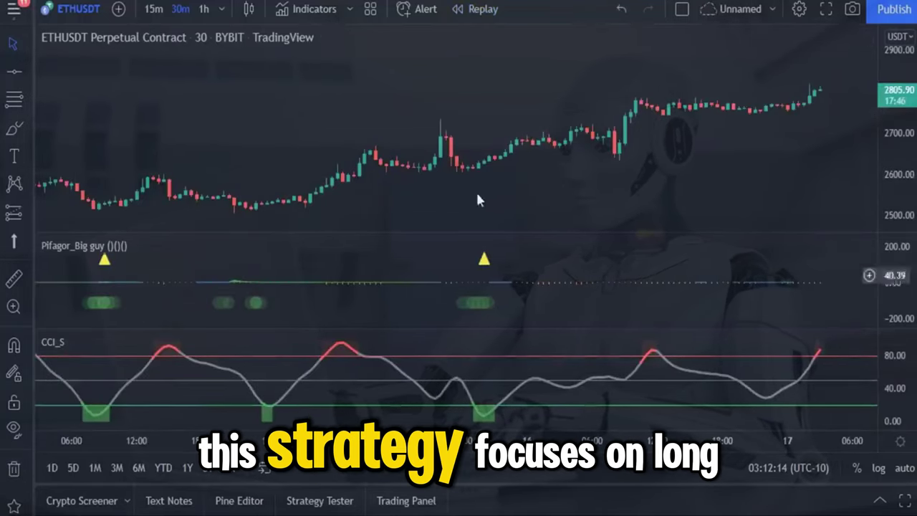
# Step: Zoom out and pan to earlier bars where Big guy triangles align with green CCI_S dips
pyautogui.scroll(-2, 544, 204)
pyautogui.moveTo(608, 209); pyautogui.dragTo(575, 184)
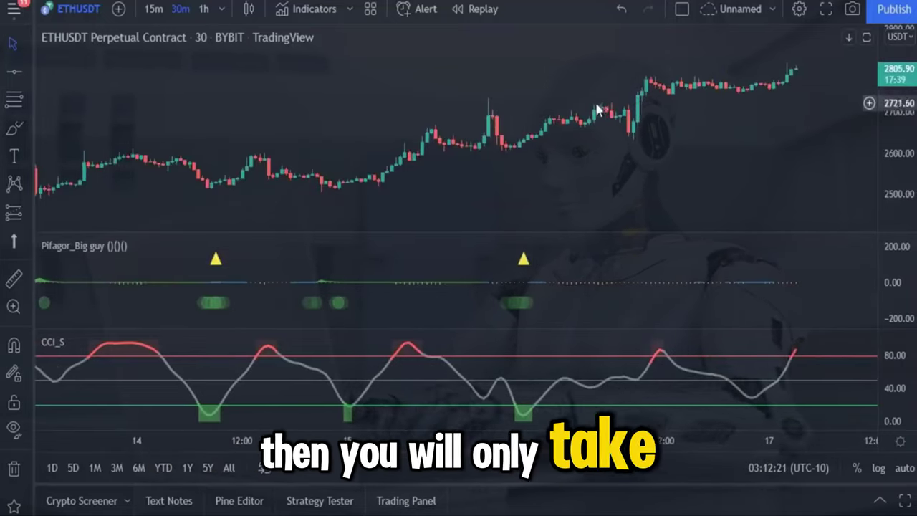
pyautogui.moveTo(298, 115); pyautogui.dragTo(466, 107)
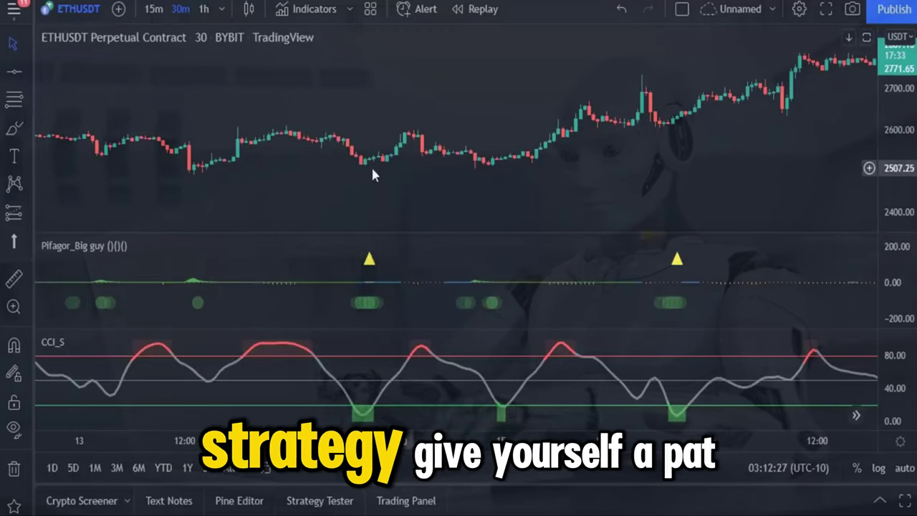
pyautogui.hscroll(-10, 432, 163)
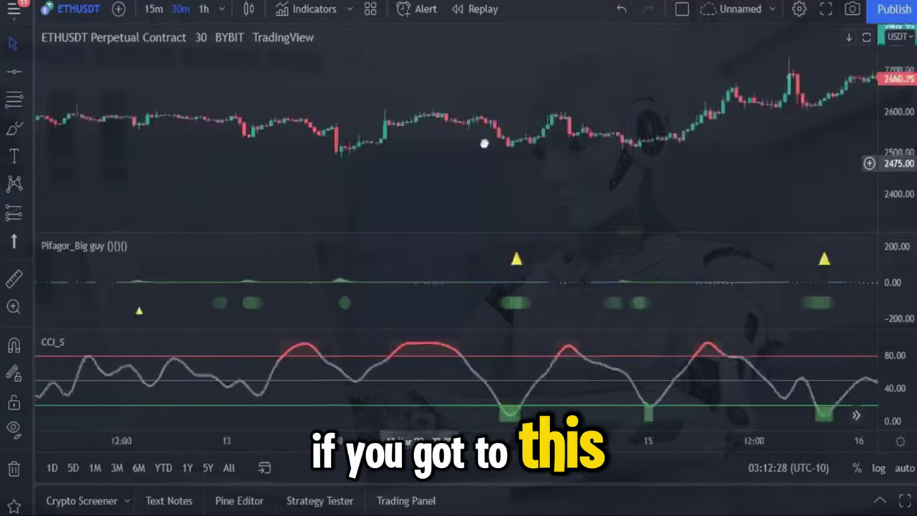
pyautogui.scroll(-5, 432, 163)
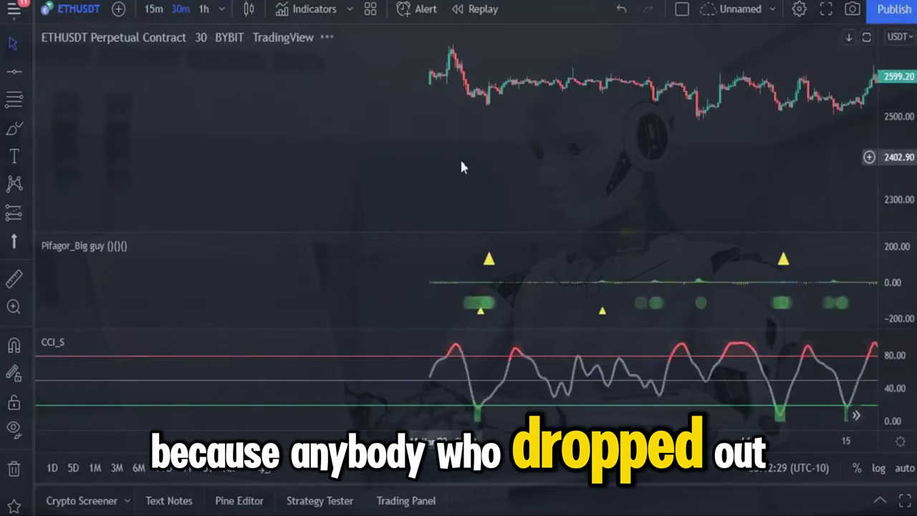